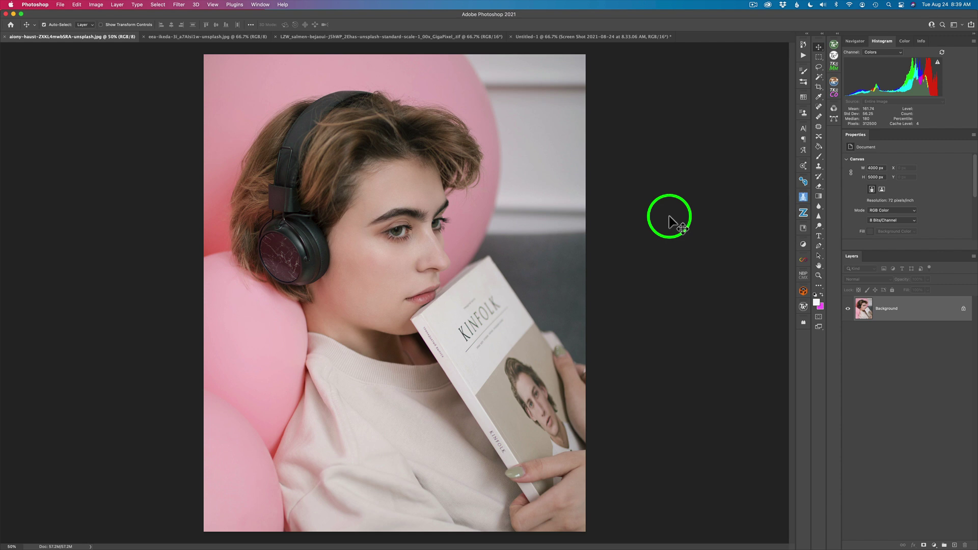
Add a Gradient Map adjustment layer above the portrait and apply the Yellow, Violet preset from the Color Harmonies 1 group.
click(935, 545)
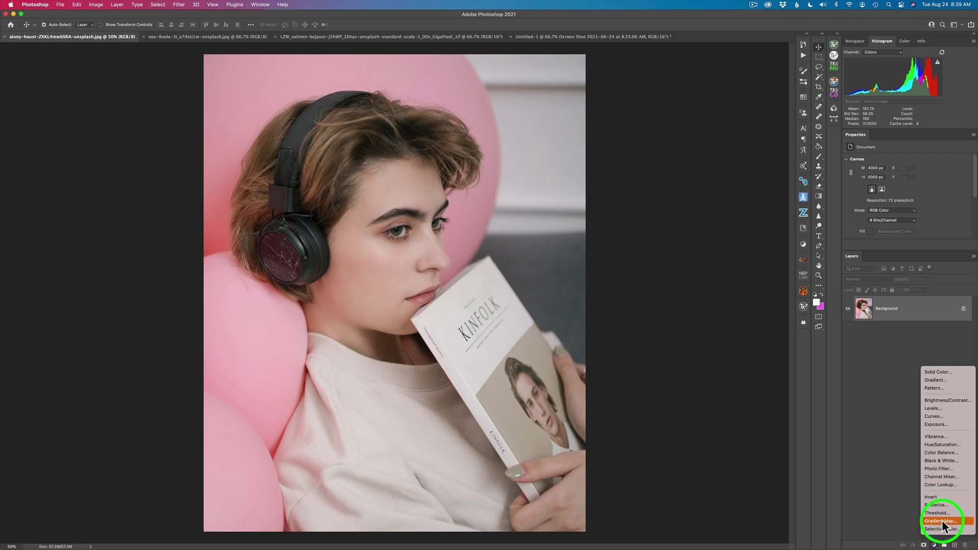
click(940, 521)
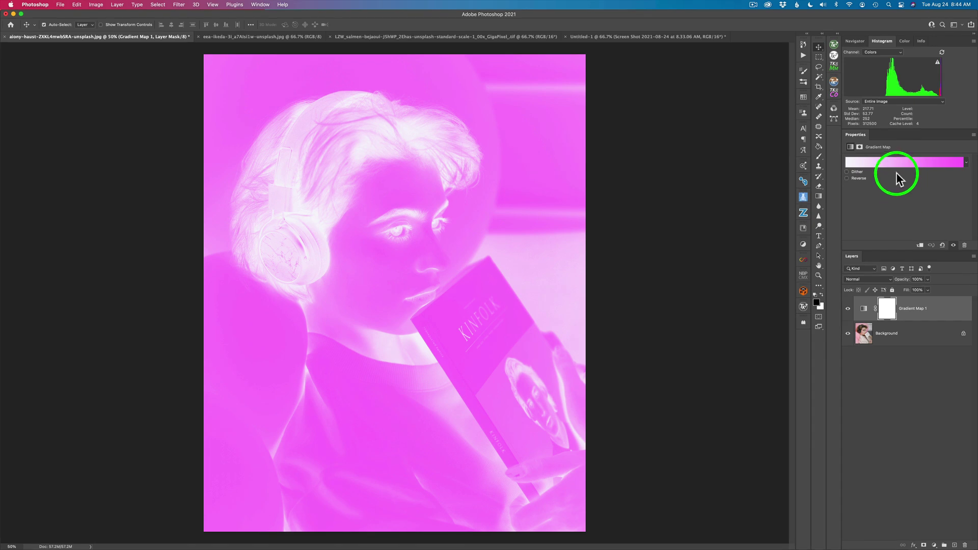
click(912, 163)
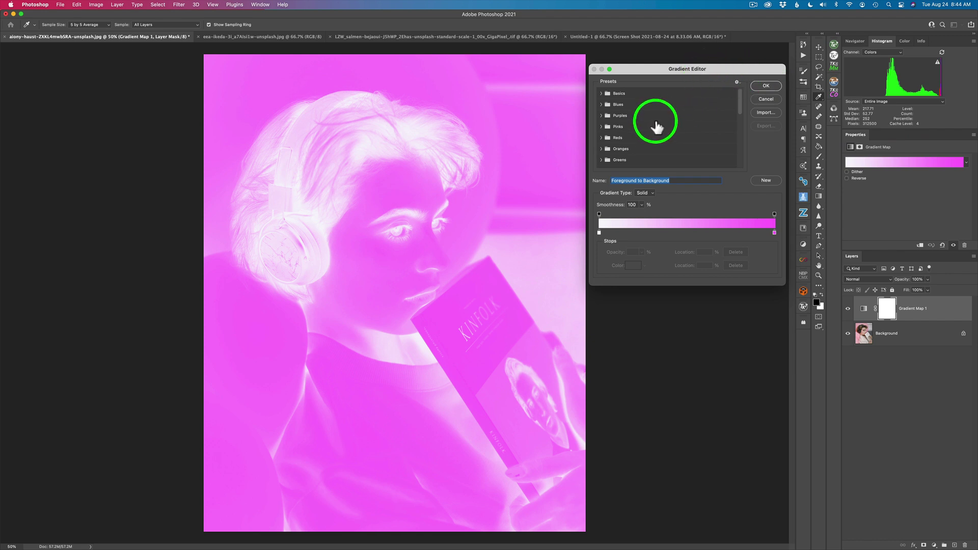
scroll(657, 126, down, 5)
scroll(657, 126, up, 5)
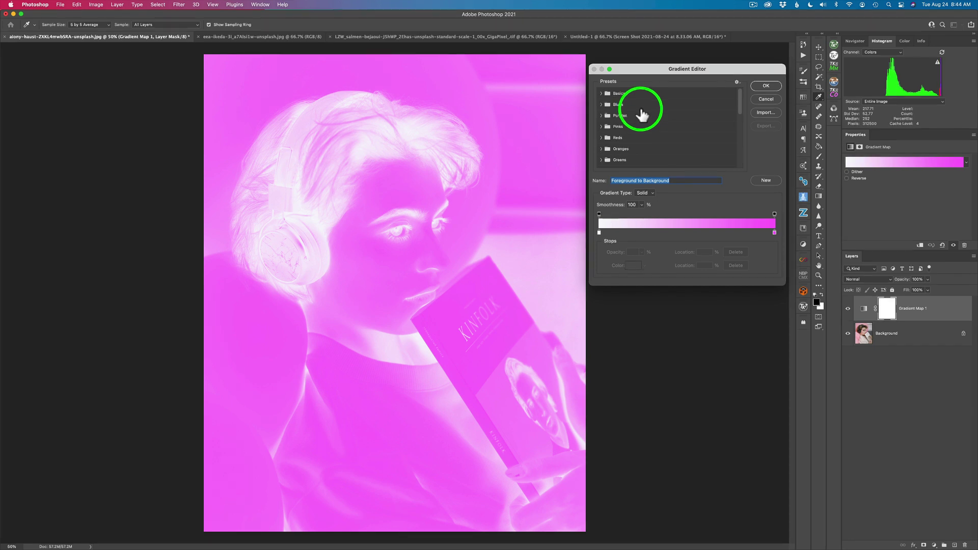
scroll(637, 115, down, 5)
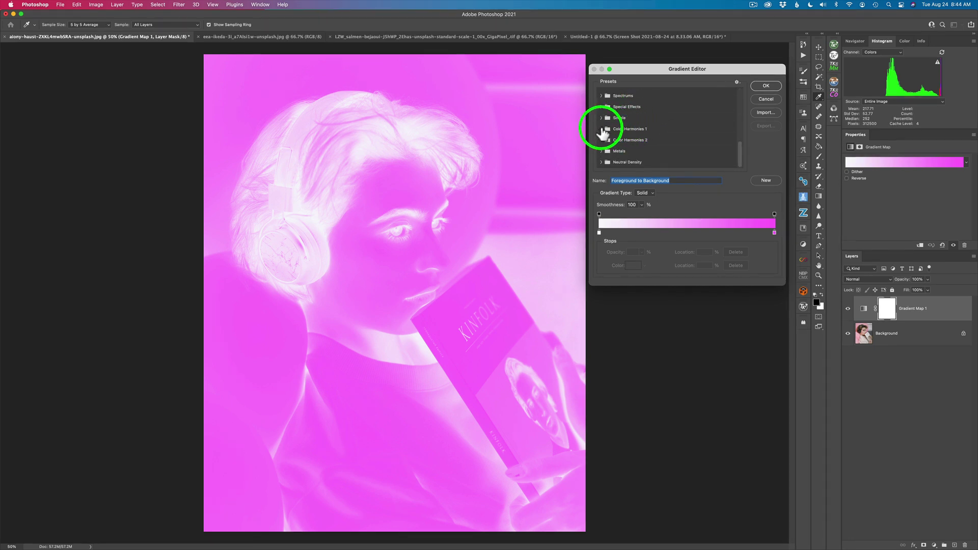
click(602, 129)
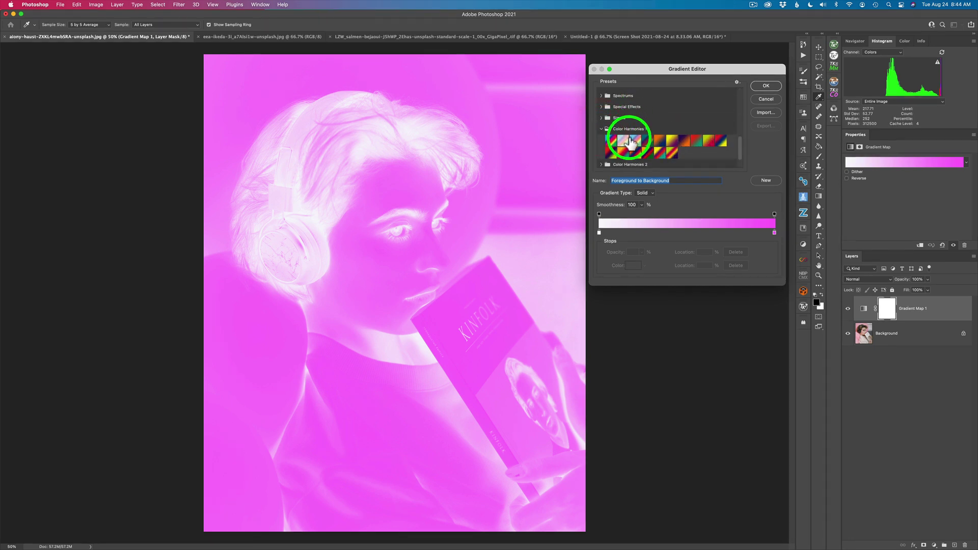
click(671, 142)
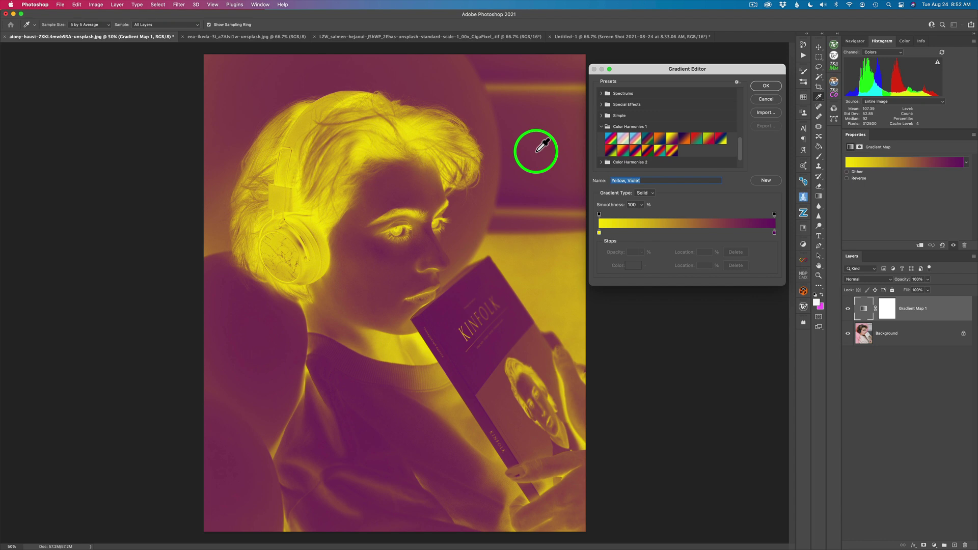
click(766, 85)
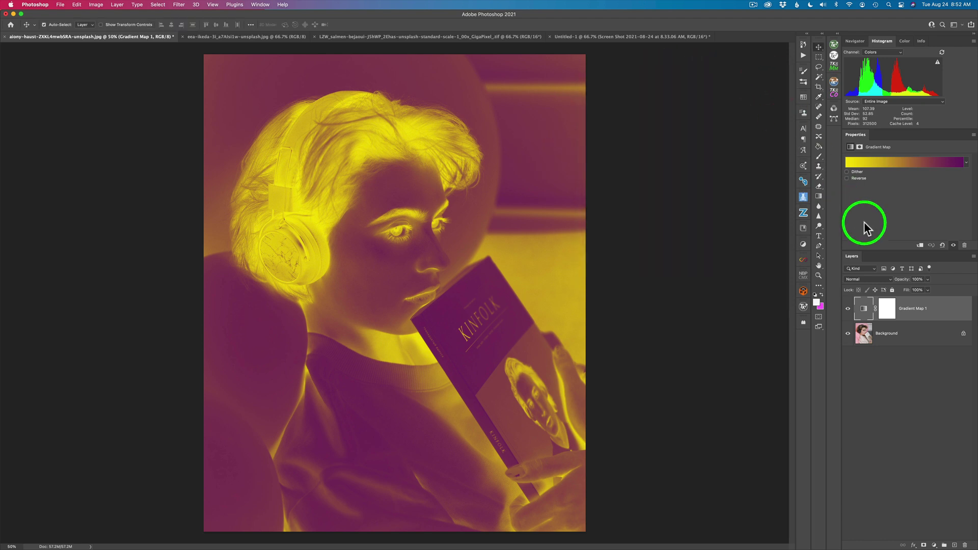
Set the gradient map layer to Soft Light at 59% opacity and compare the portrait with and without it.
click(890, 280)
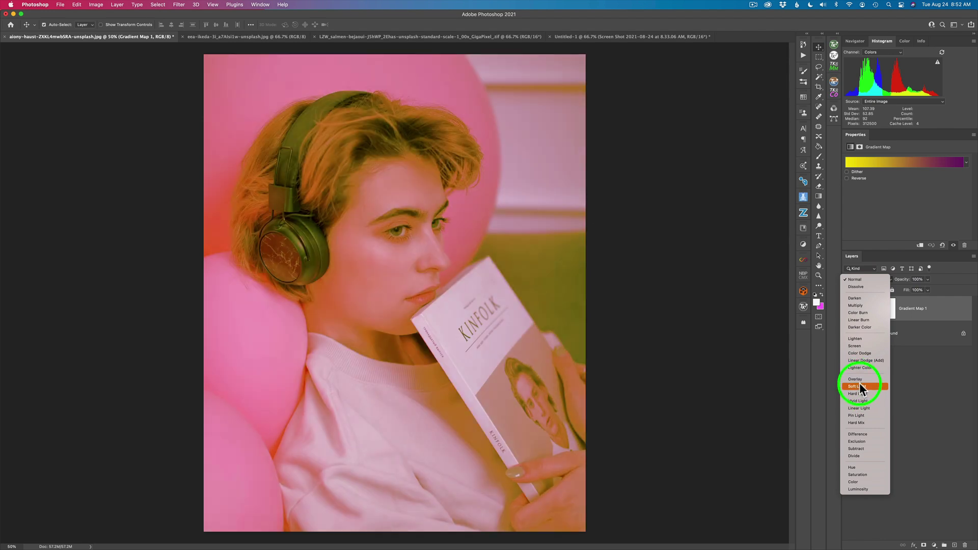
click(857, 387)
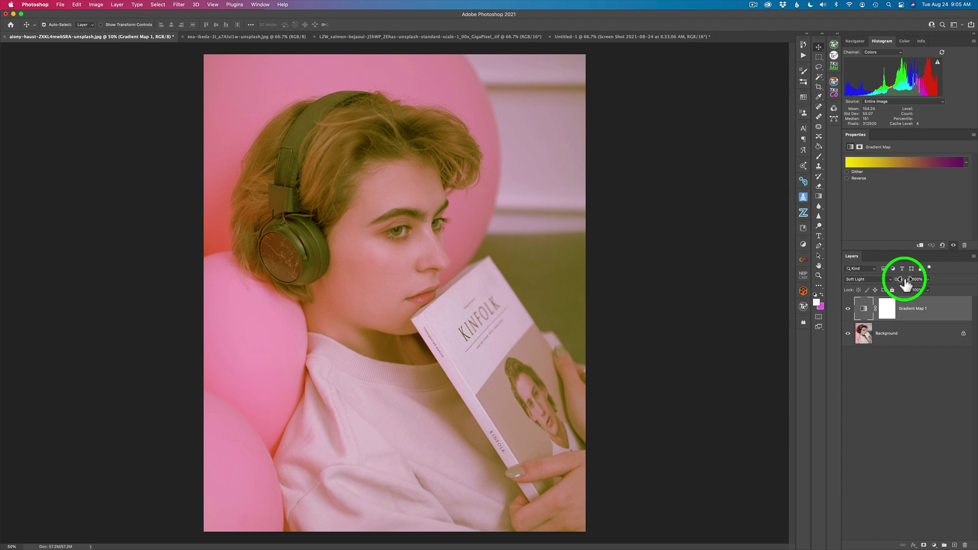
drag(905, 284, 894, 283)
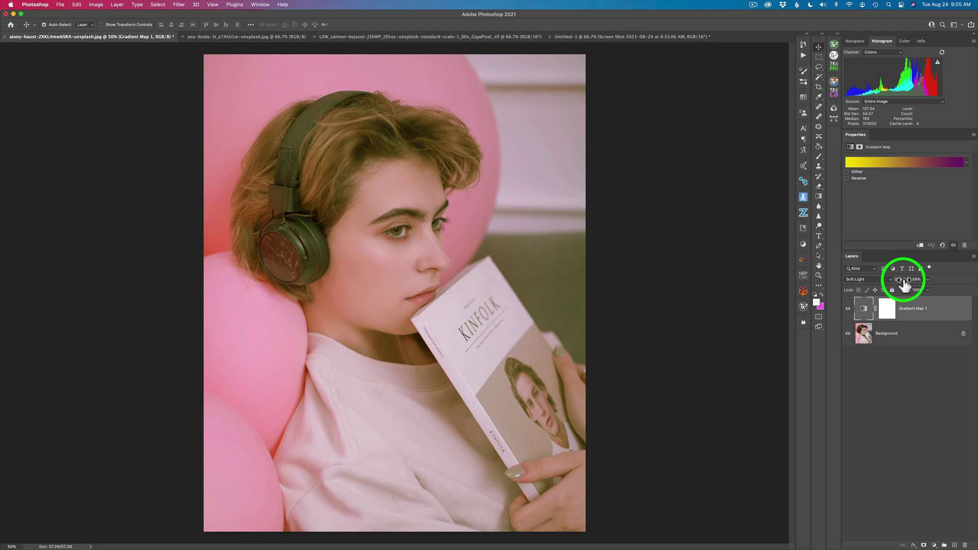
click(847, 309)
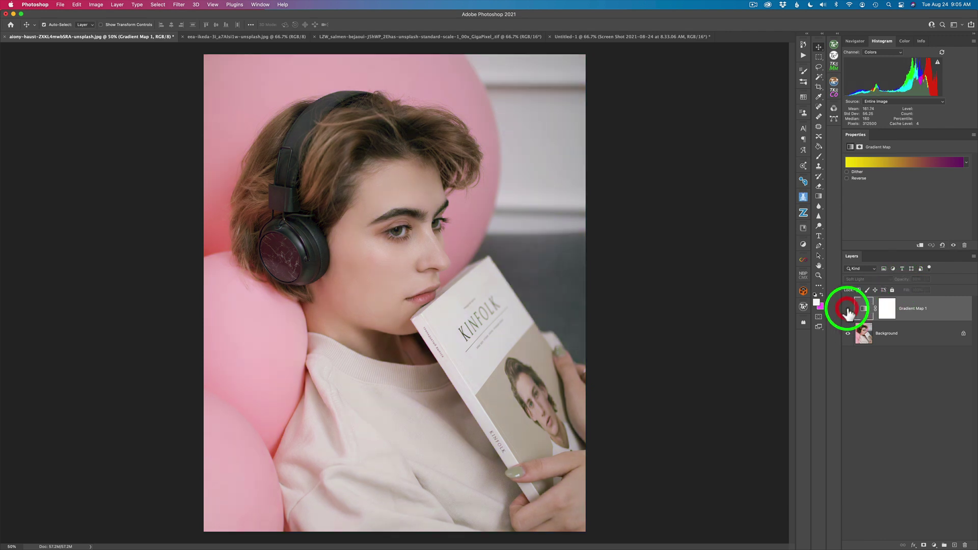
click(848, 309)
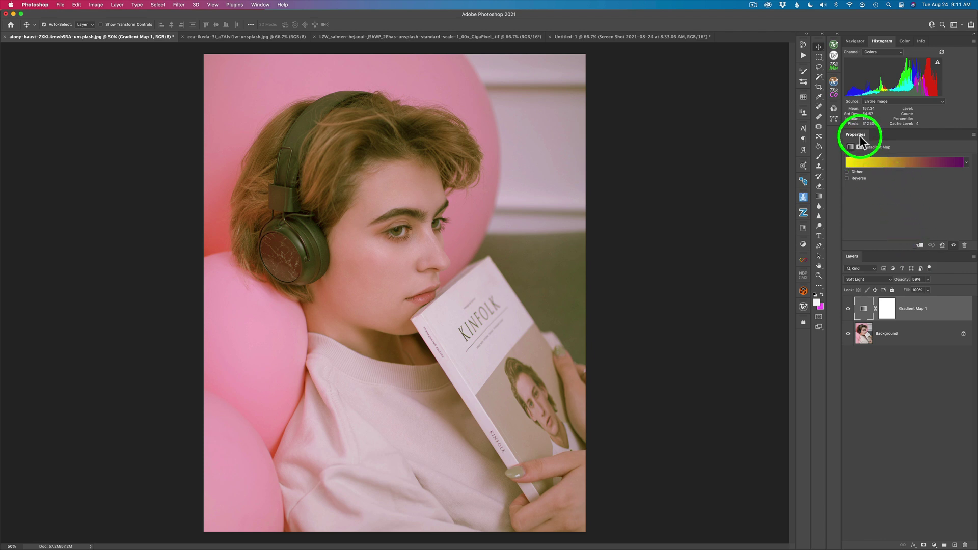
Examine the preset groups in the gradient editor and the file dialog for importing gradients, without importing anything.
click(903, 163)
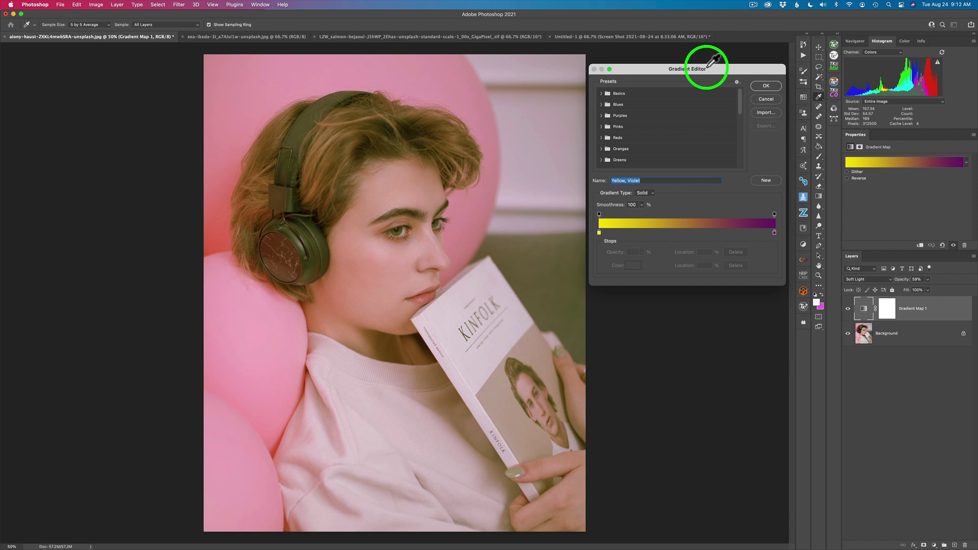
scroll(687, 109, down, 3)
scroll(689, 114, up, 3)
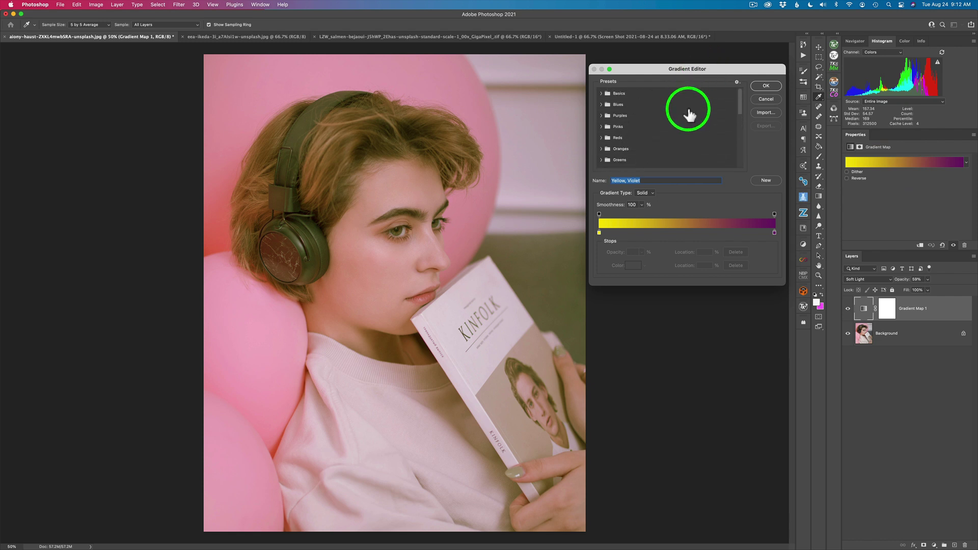
scroll(689, 114, down, 2)
scroll(689, 114, up, 2)
click(772, 113)
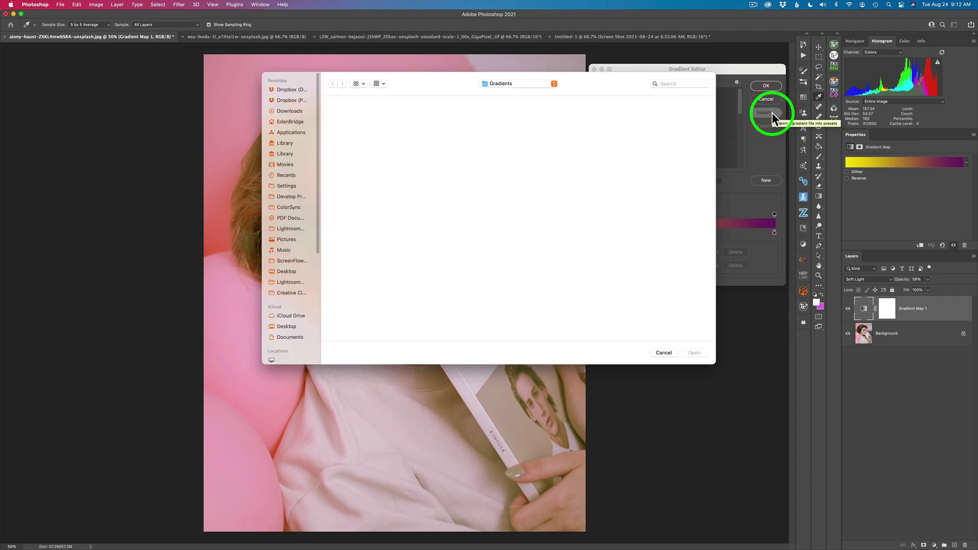
click(664, 353)
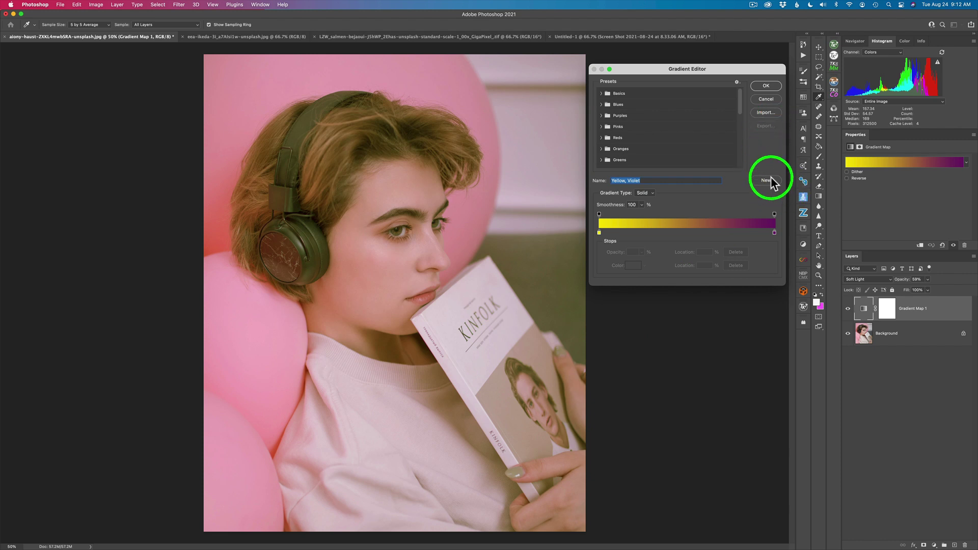
Review the preset group options and the Dave's Gradients group, leaving the gradient editor without changes.
right_click(661, 136)
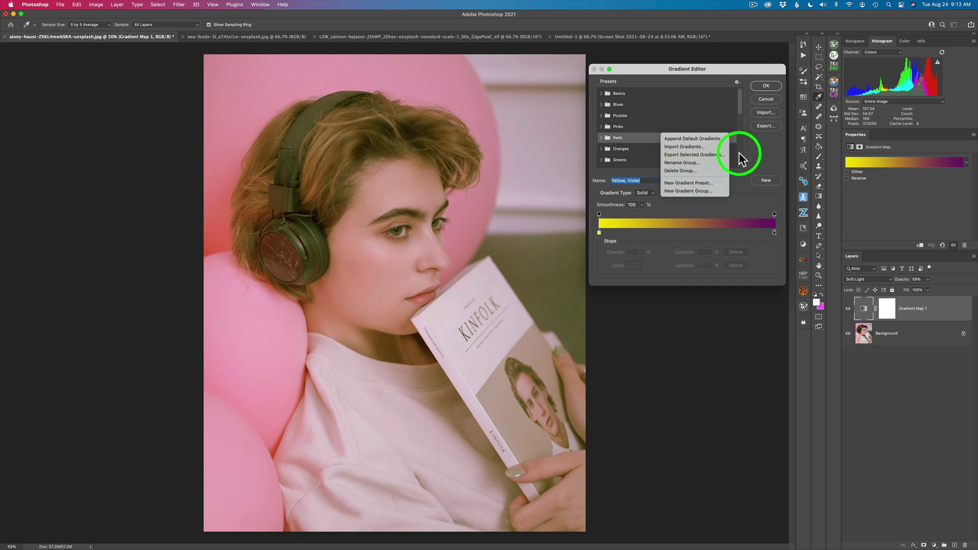
click(755, 146)
scroll(695, 151, down, 6)
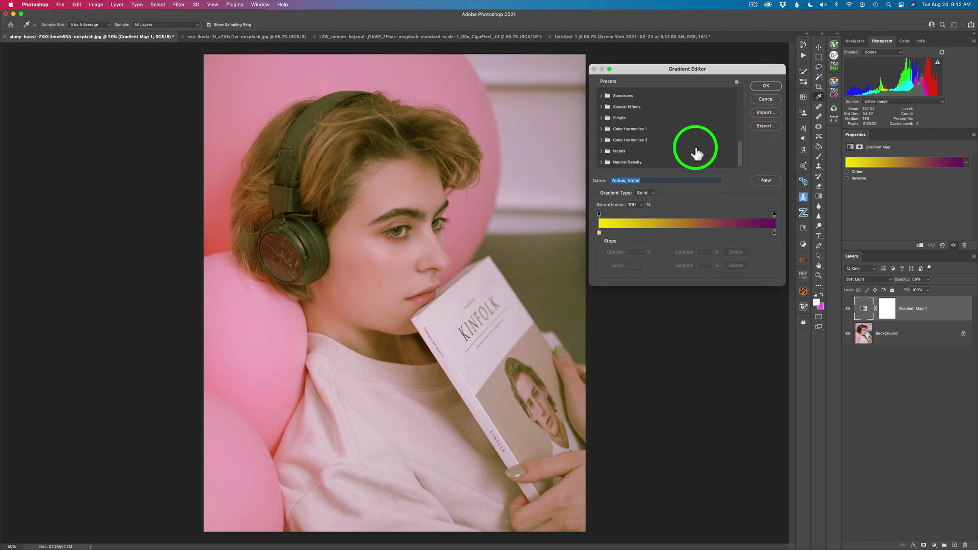
scroll(696, 153, down, 5)
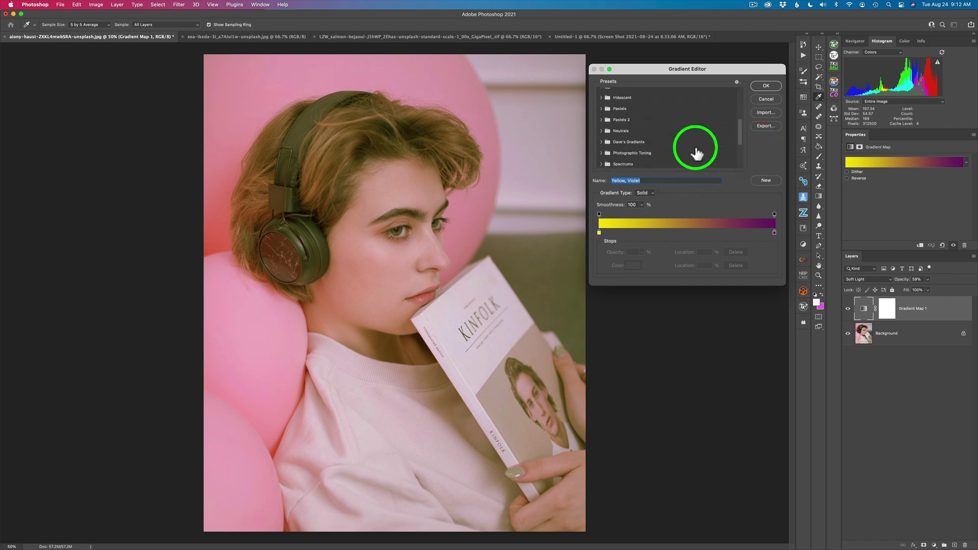
click(601, 141)
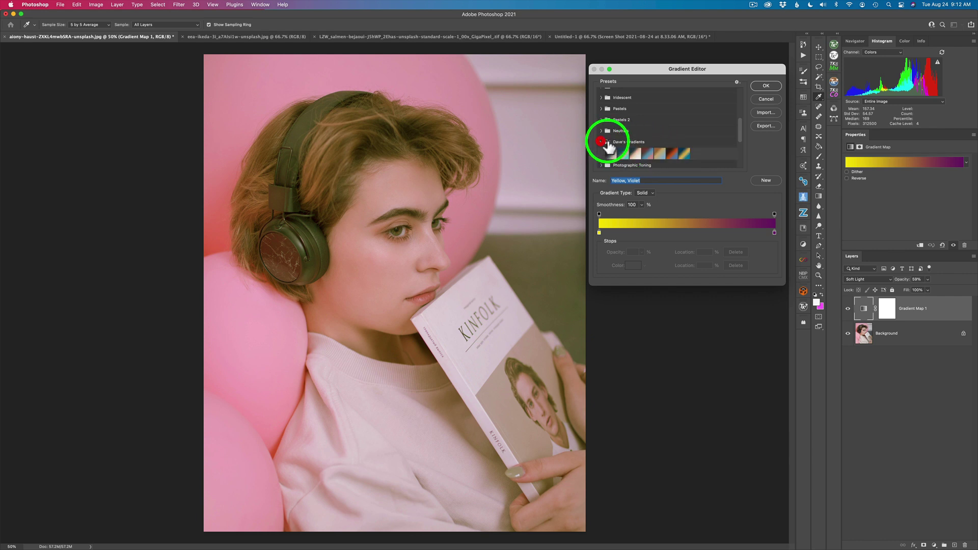
click(601, 141)
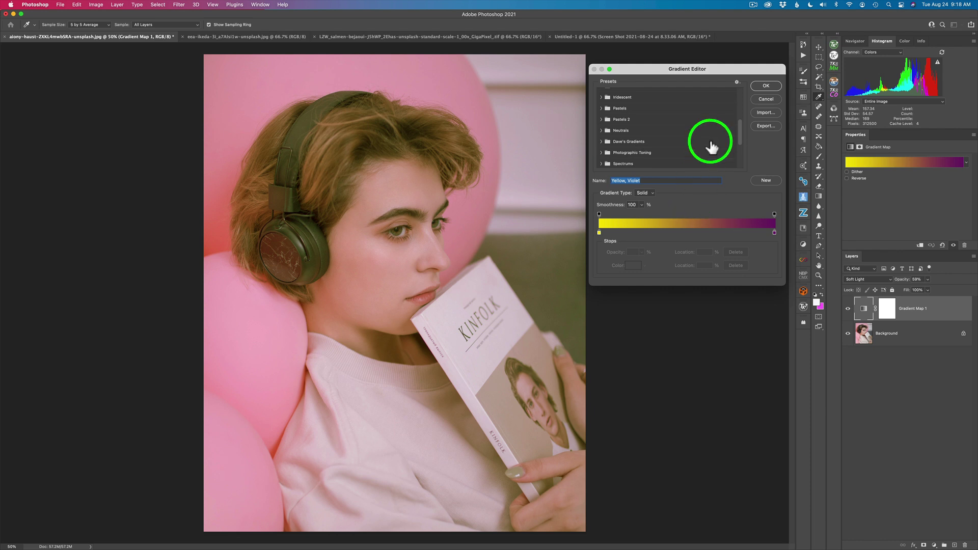
click(767, 100)
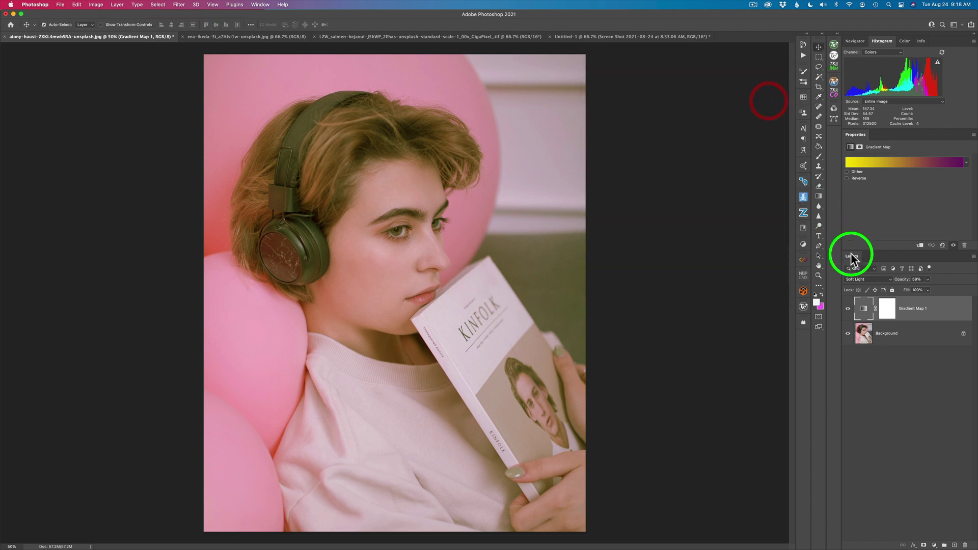
Delete the Gradient Map adjustment layer above the portrait.
click(865, 308)
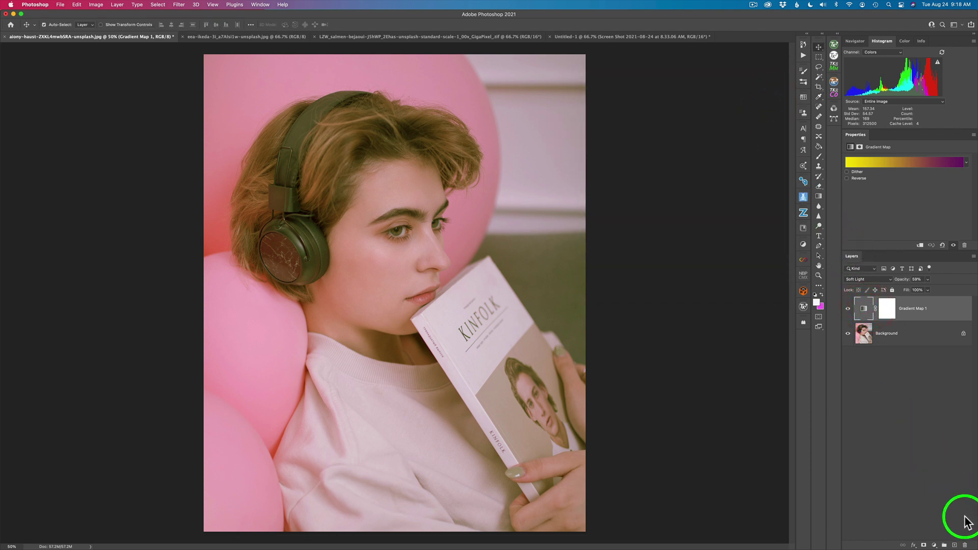
click(964, 544)
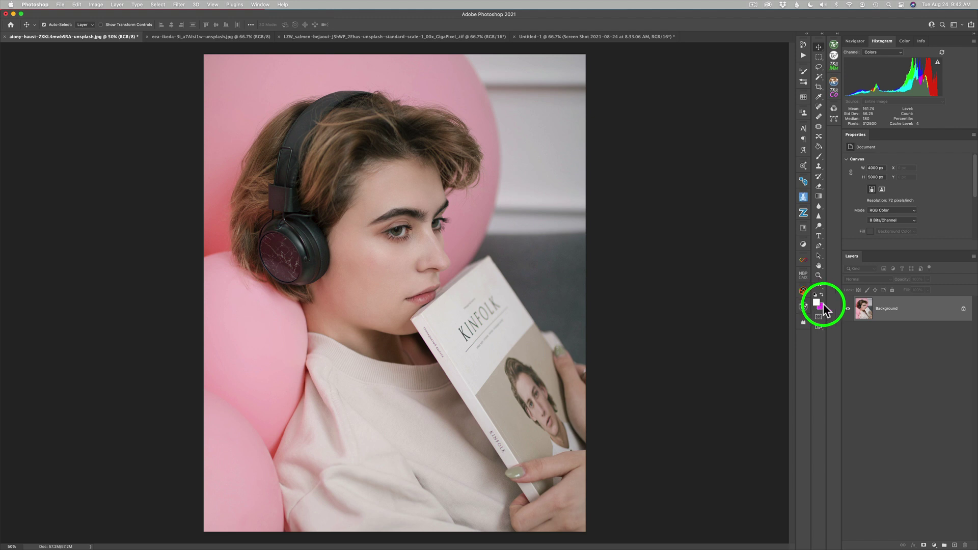
Set the foreground color to a bright yellow, #fcee51.
click(817, 306)
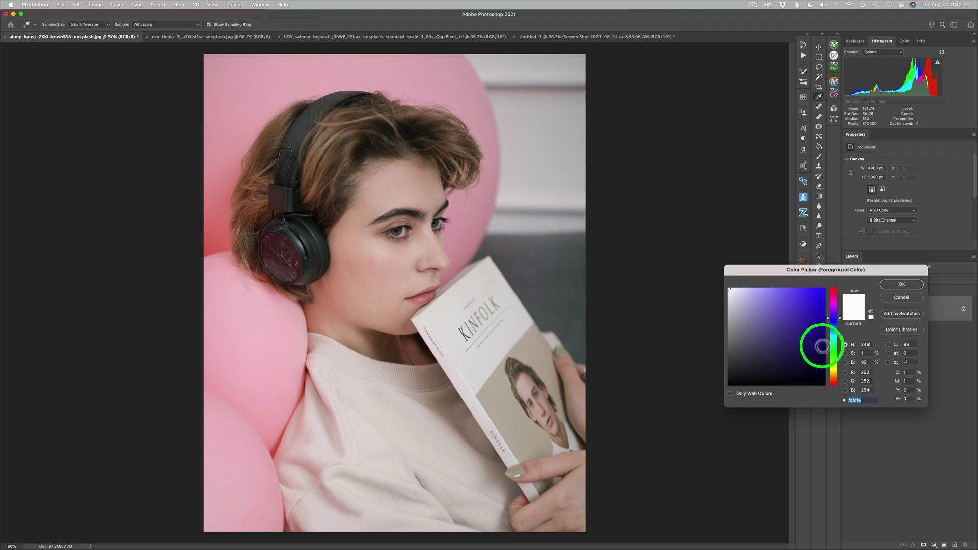
click(833, 371)
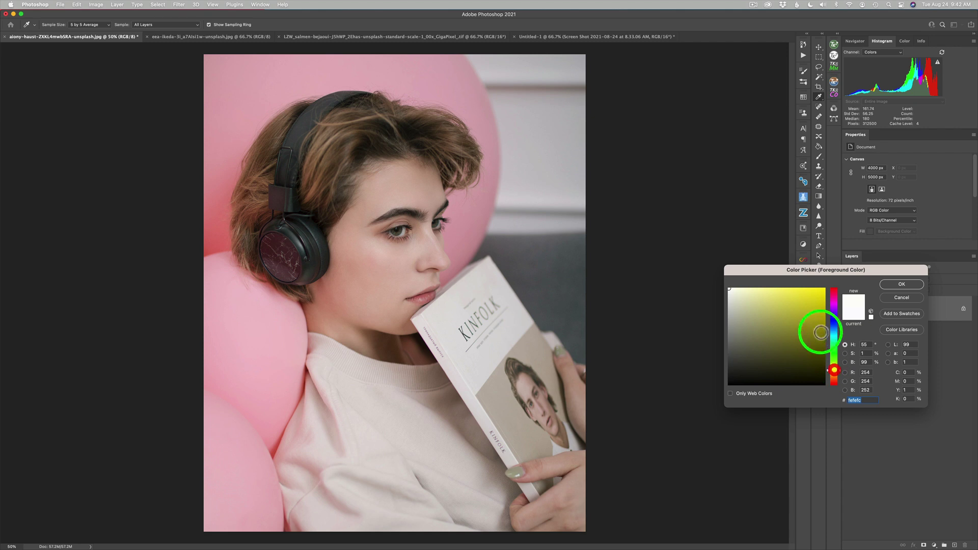
click(795, 295)
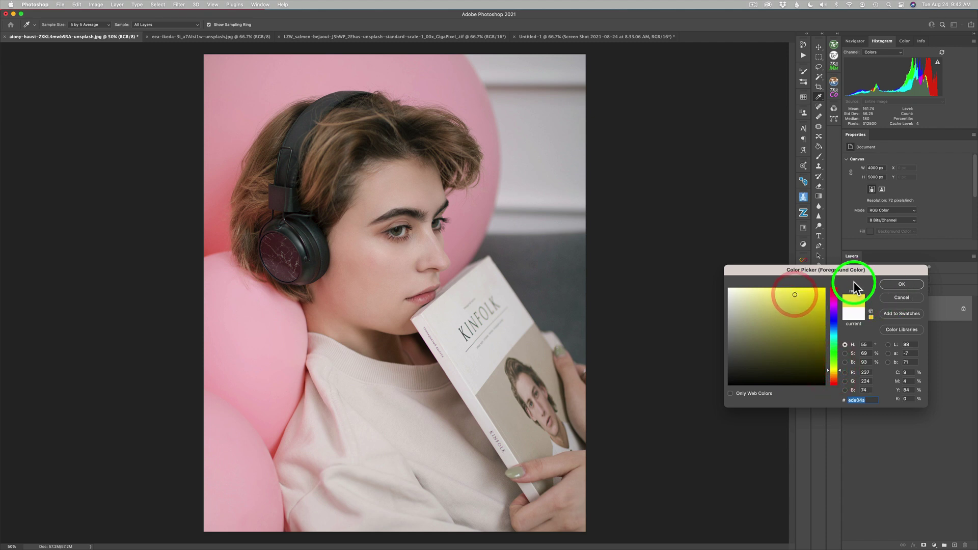
click(794, 289)
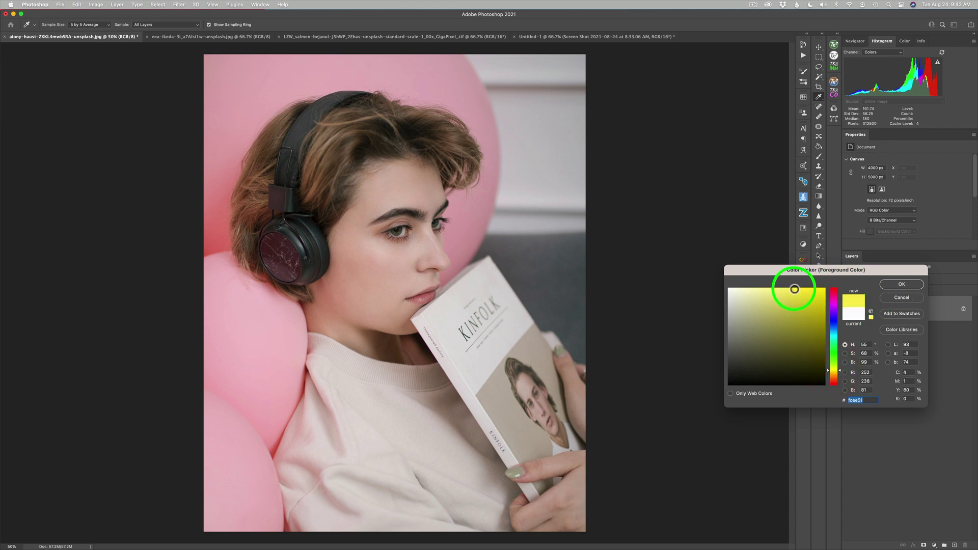
click(889, 286)
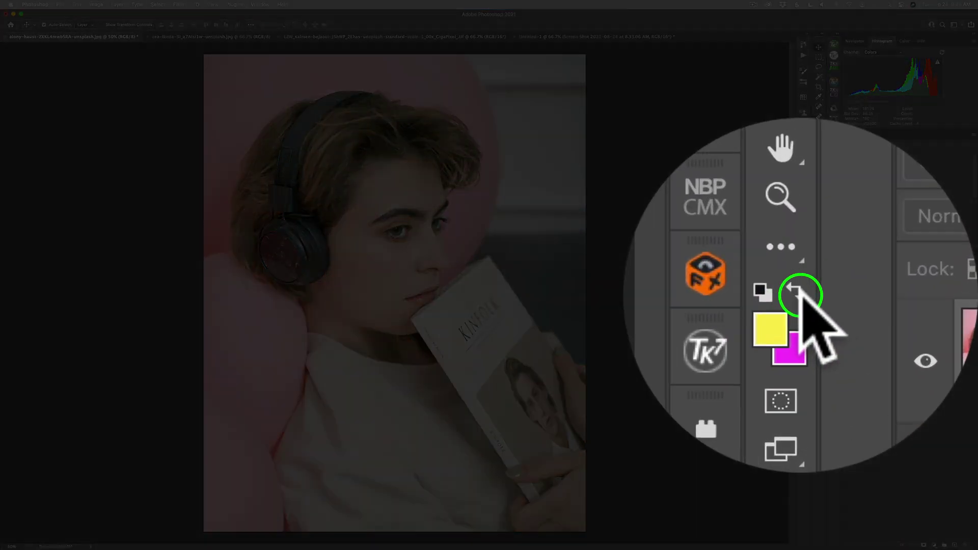
Swap the foreground and background colors, and set the new foreground color to a dark blue, #1c1781.
click(824, 294)
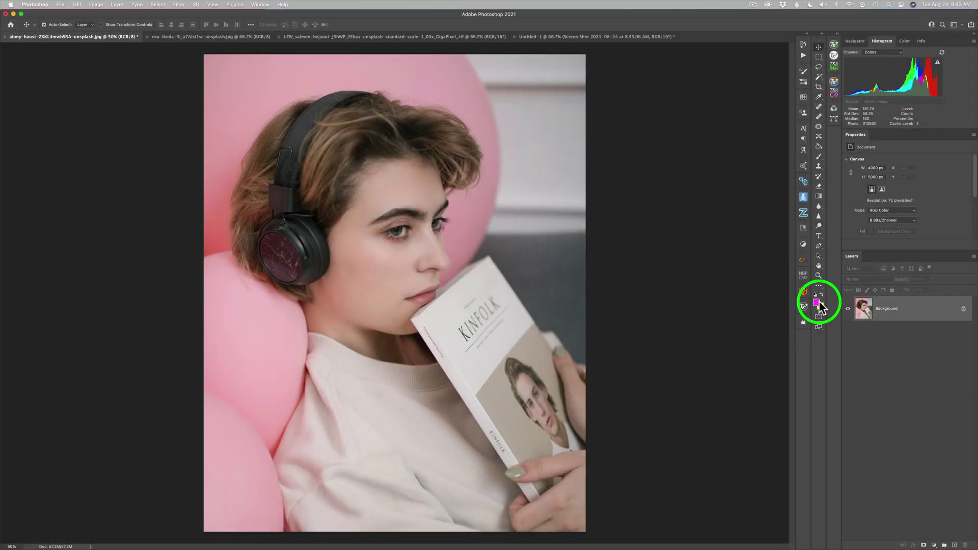
click(817, 304)
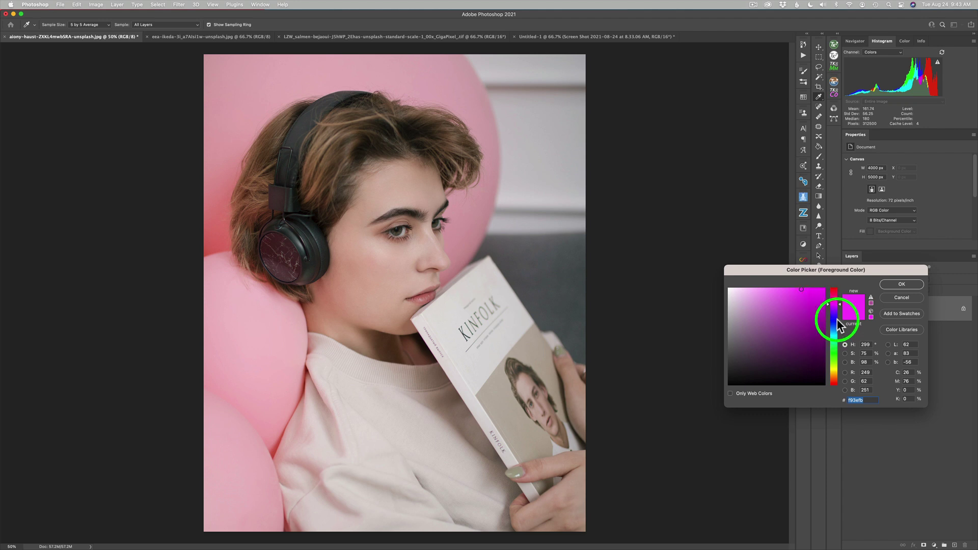
click(835, 320)
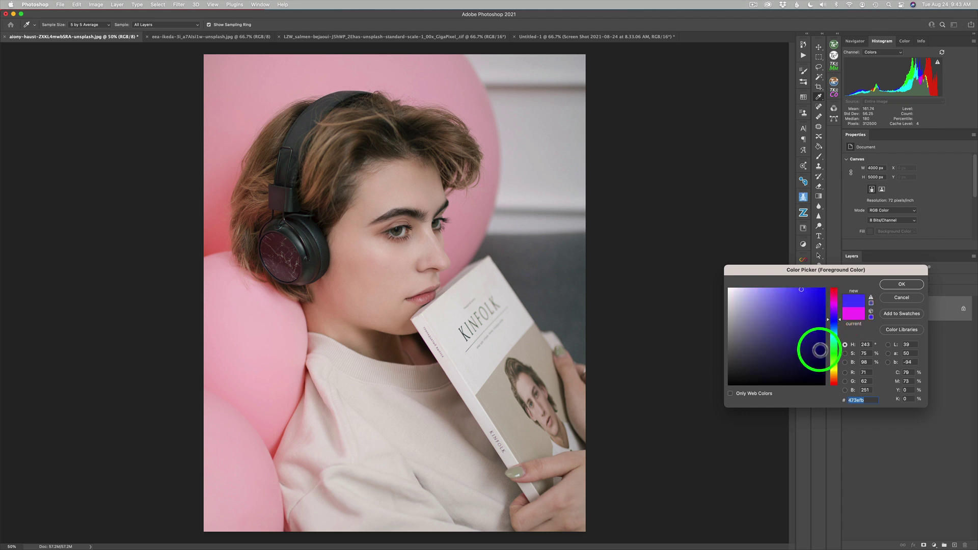
click(814, 350)
click(807, 335)
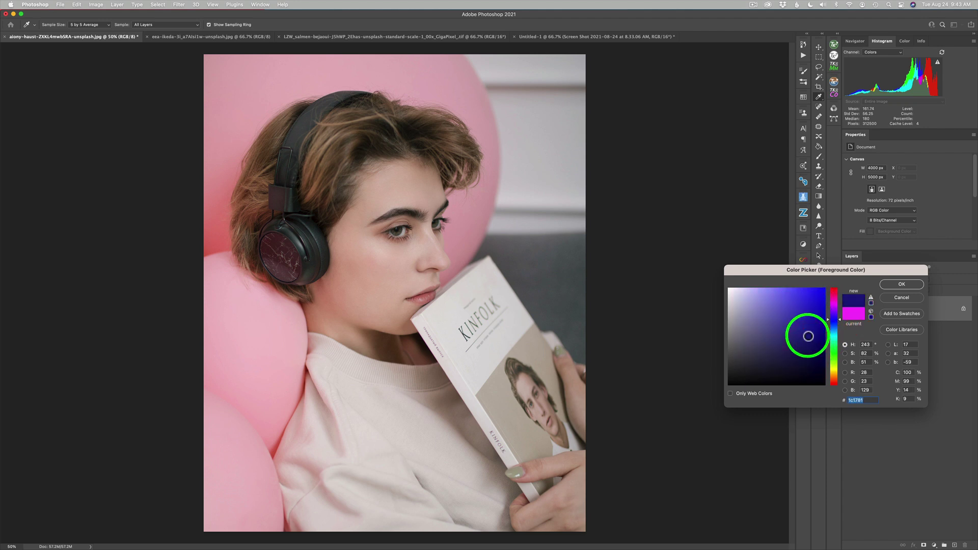
click(901, 284)
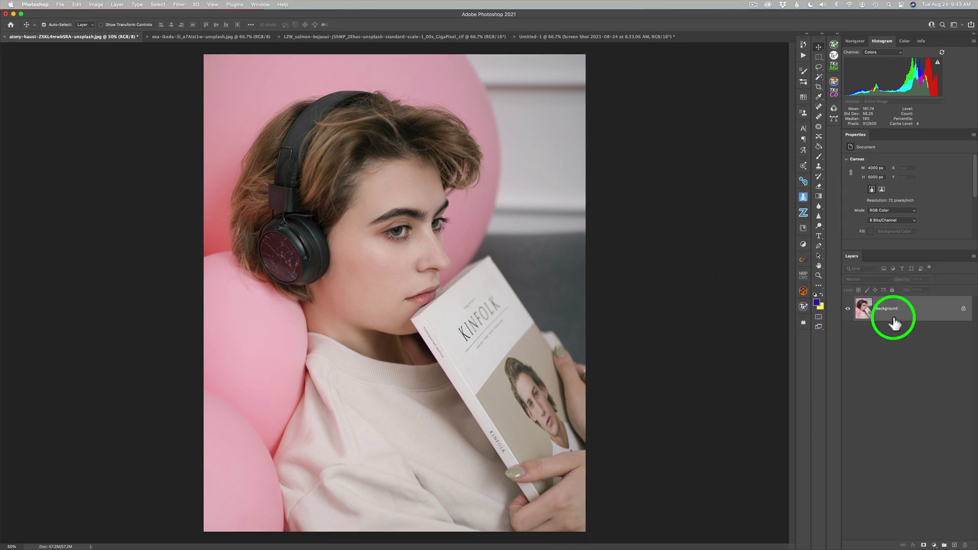
Add a Gradient Map adjustment layer above the portrait in Soft Light blend mode and compare the photo with and without it.
click(935, 545)
click(941, 520)
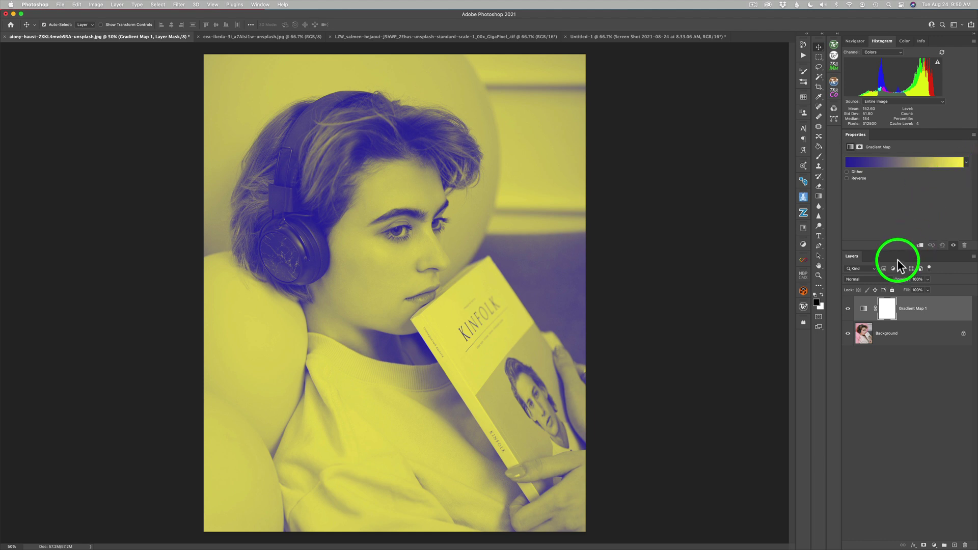
click(886, 279)
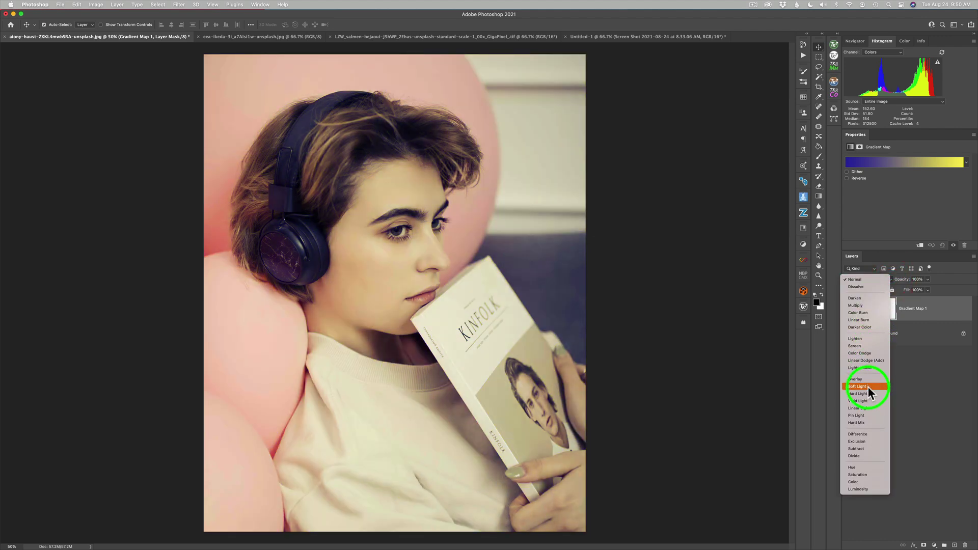
click(867, 386)
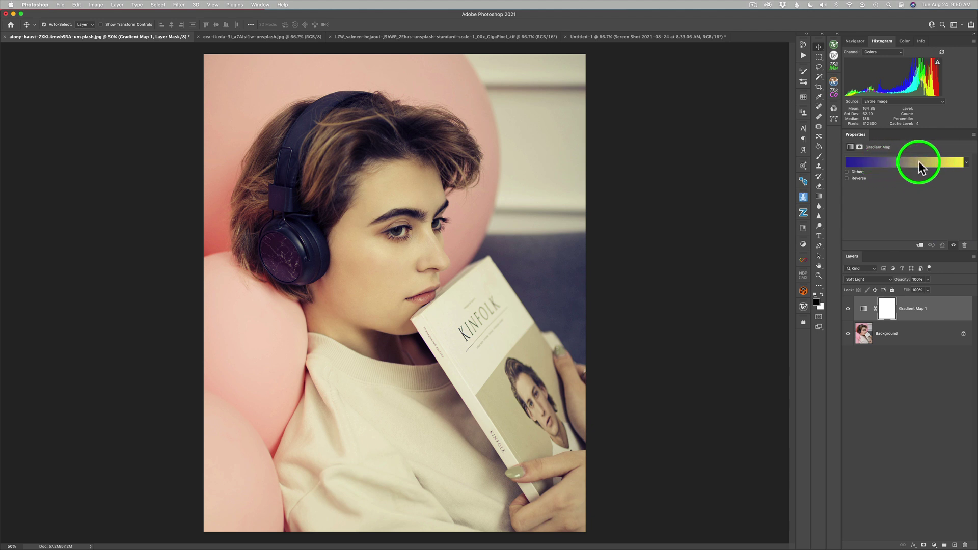
click(847, 308)
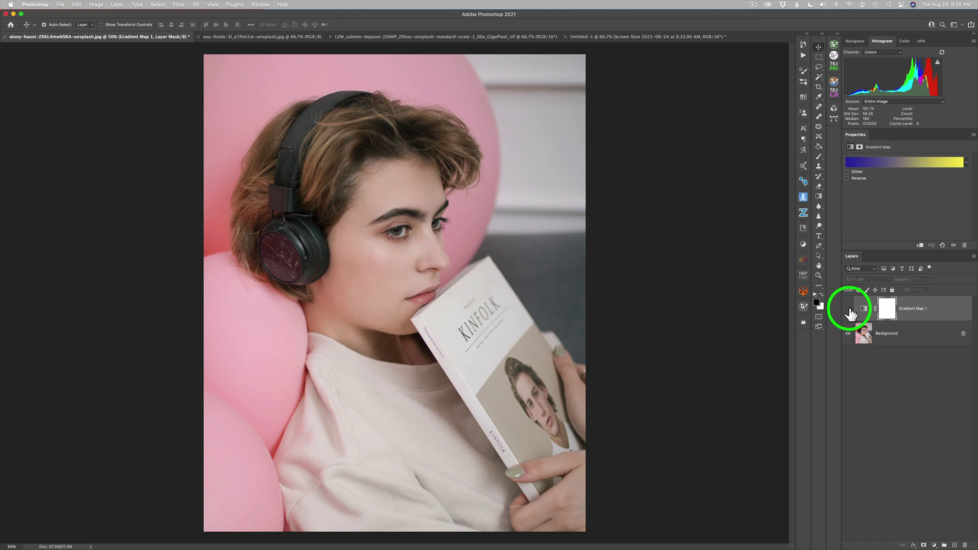
click(848, 309)
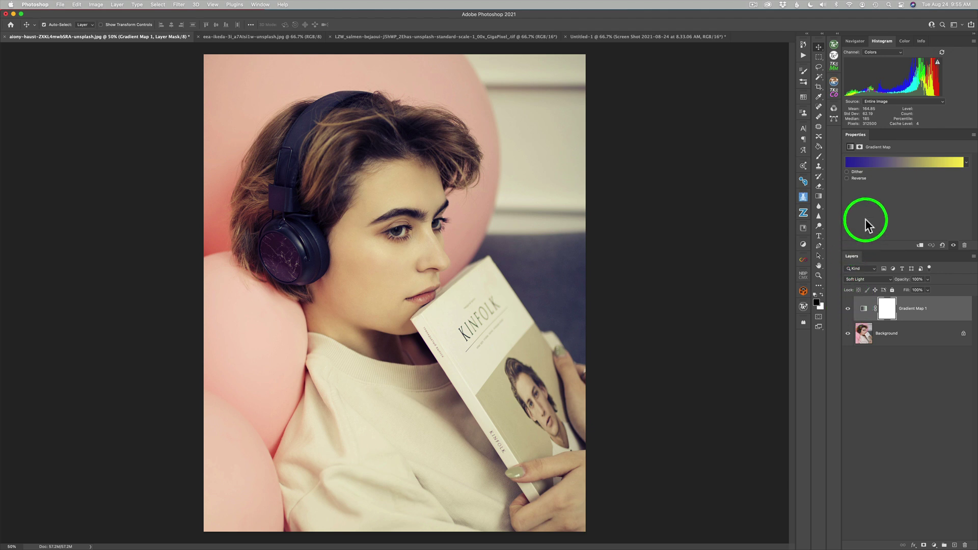
Open the layer's gradient for editing and try the blue-to-yellow midpoint at 90% and 22%, settling on 52%.
click(903, 162)
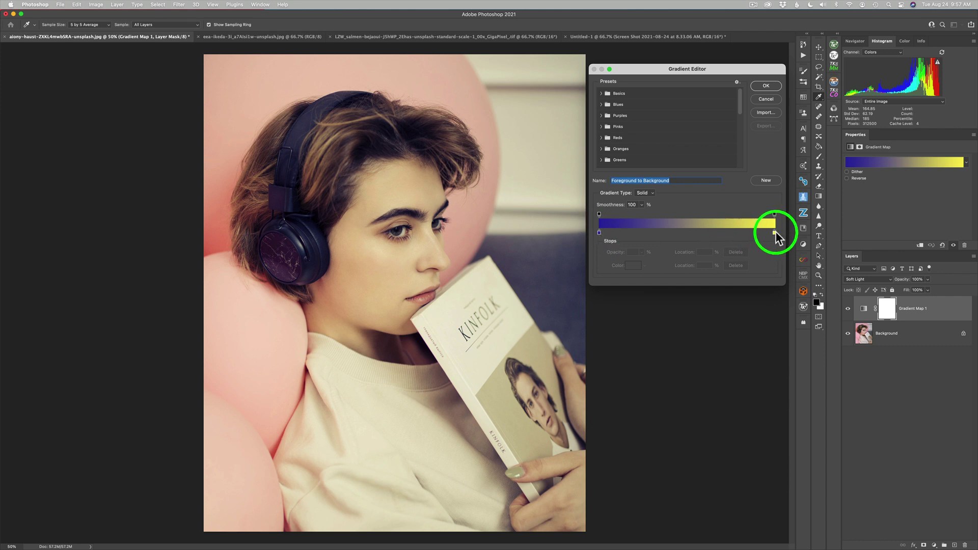
click(599, 232)
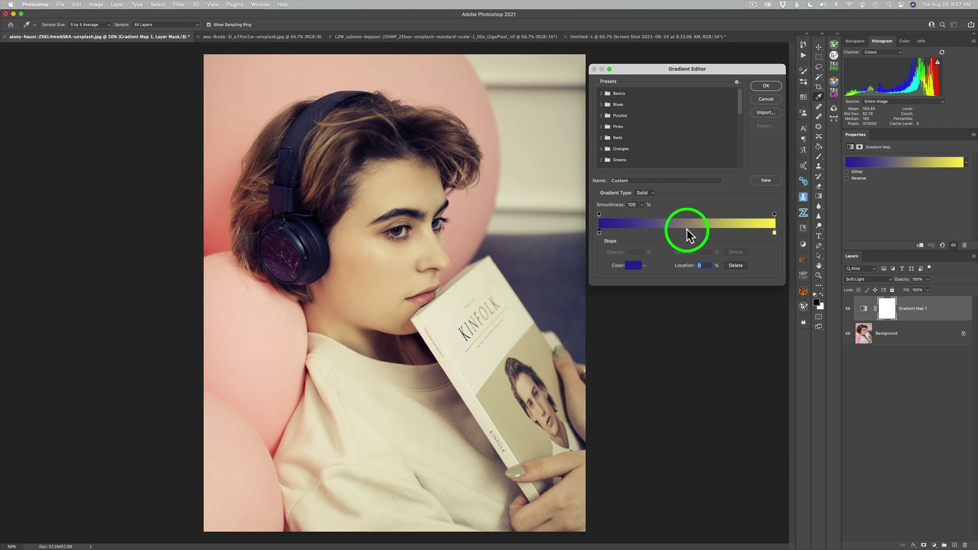
click(687, 229)
drag(687, 231, 757, 231)
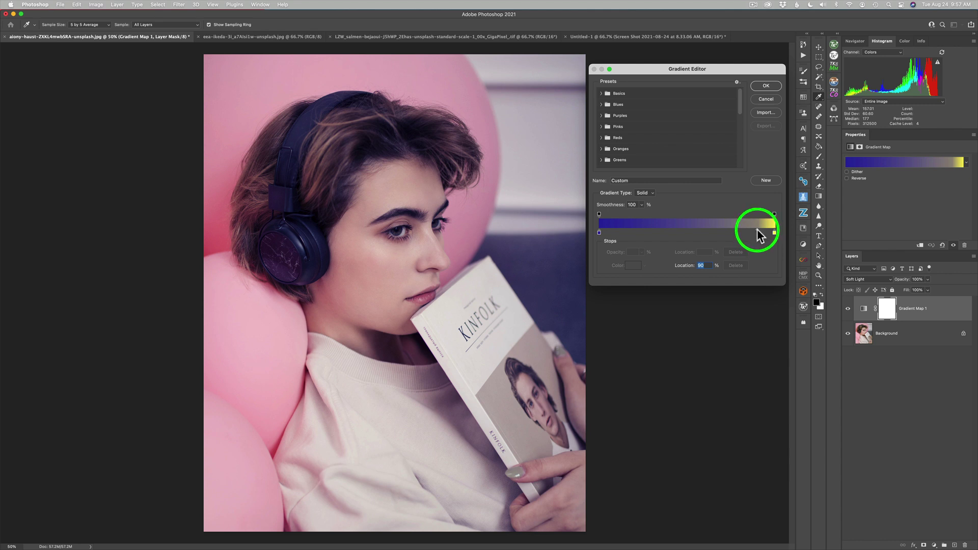
drag(757, 228, 639, 228)
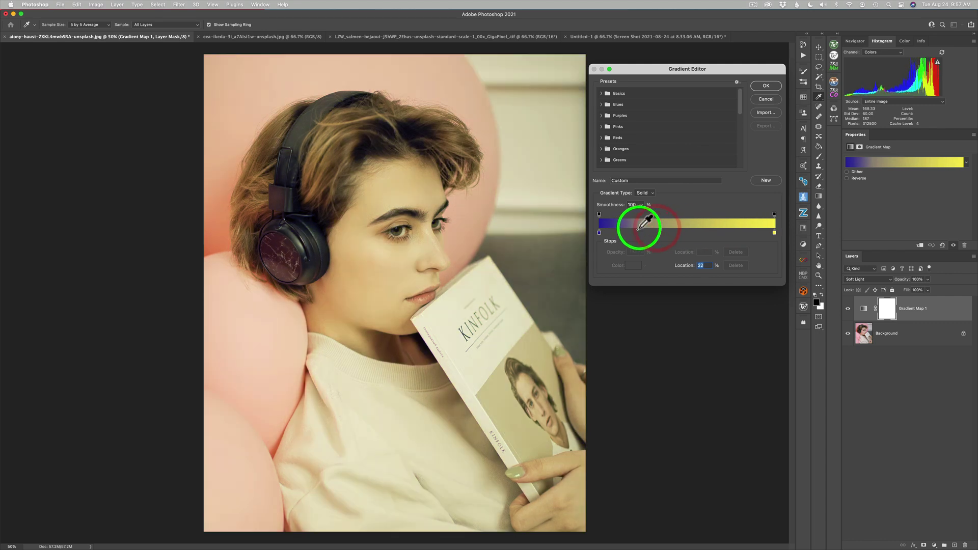
drag(638, 229, 692, 231)
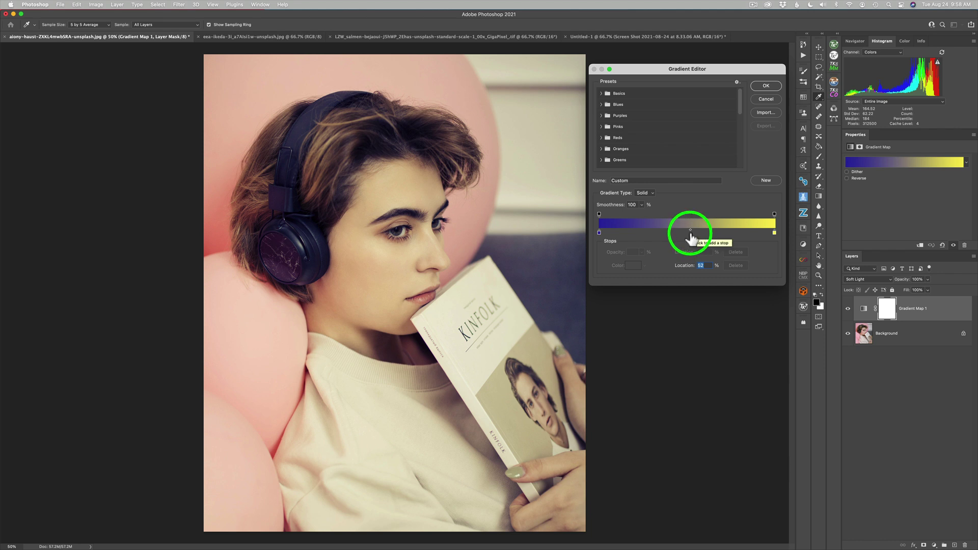
Add a color stop at 52% between the blue and yellow, and try magenta and purple tones, ending on muted purple #966297.
click(690, 232)
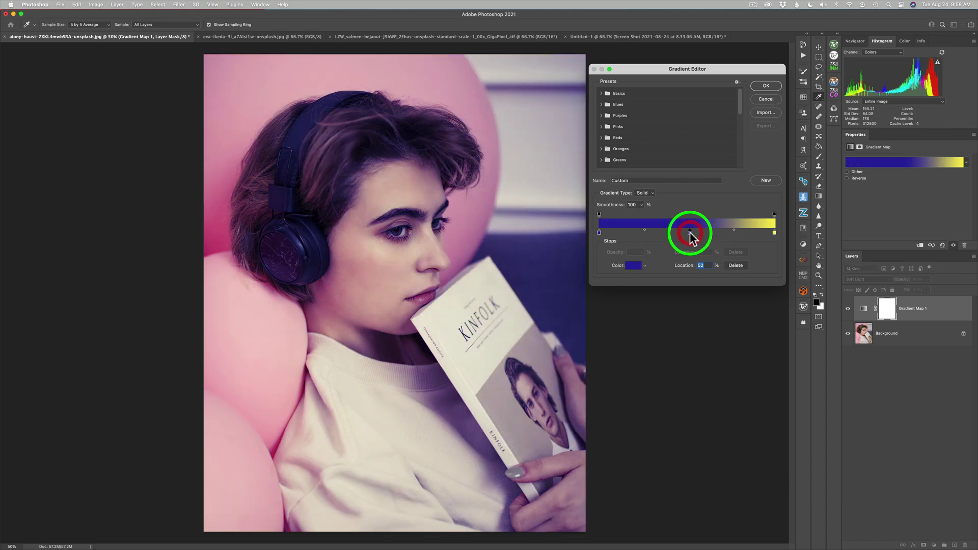
click(634, 266)
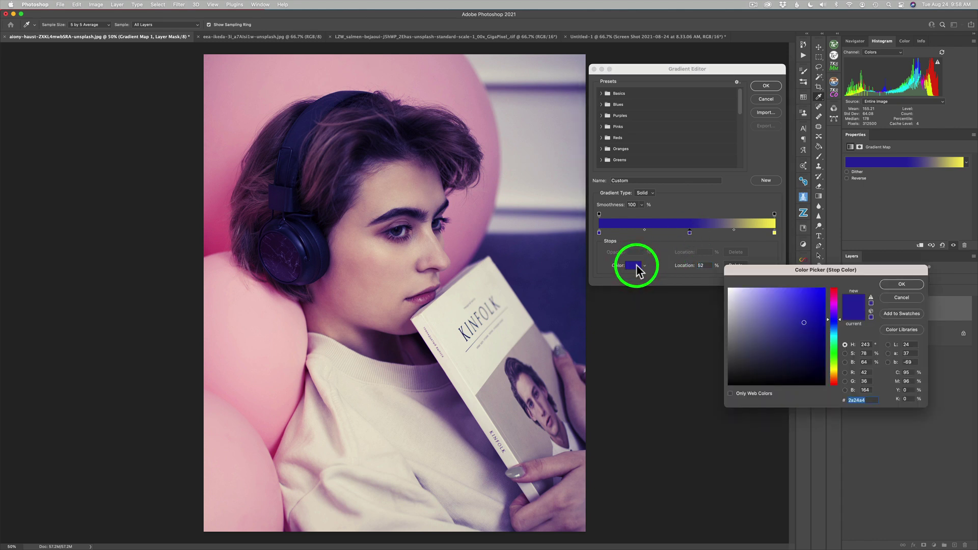
click(836, 305)
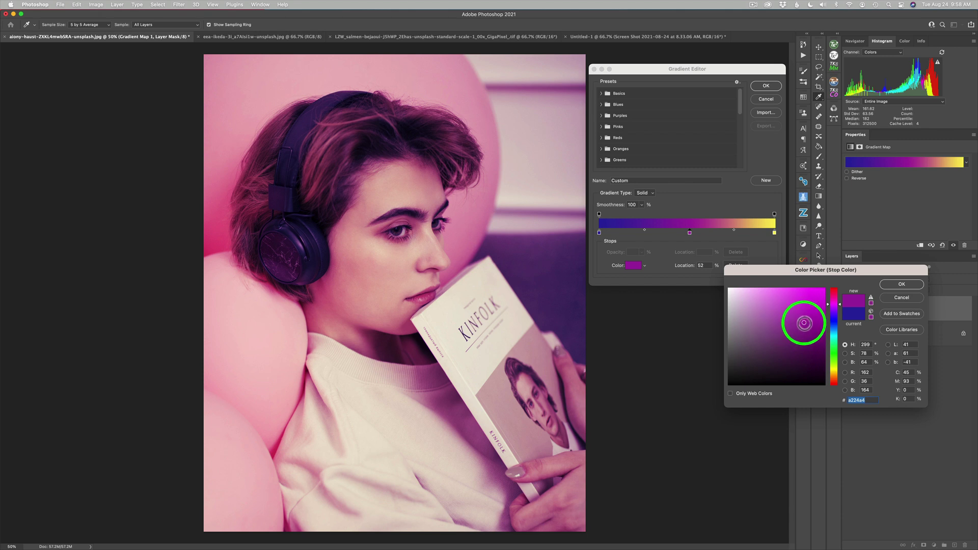
click(767, 322)
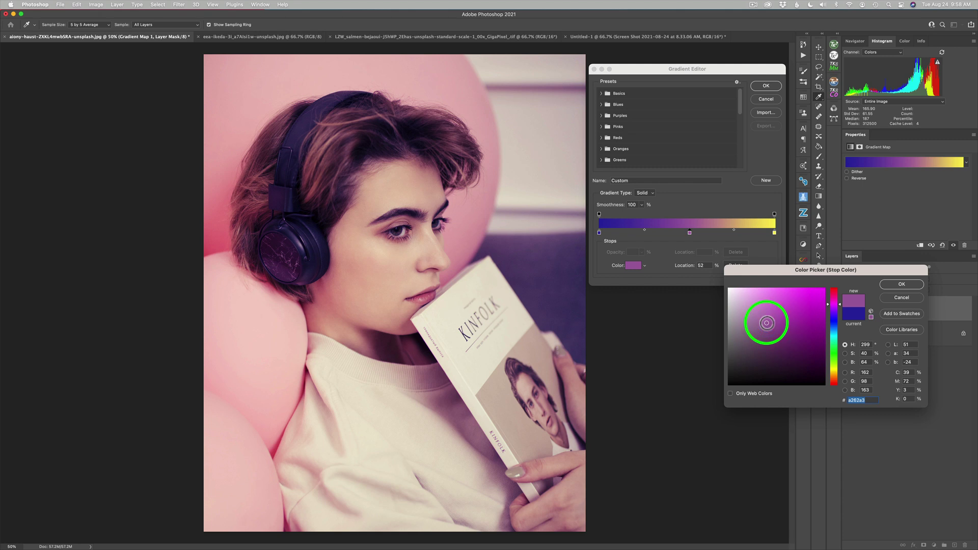
drag(766, 323, 758, 323)
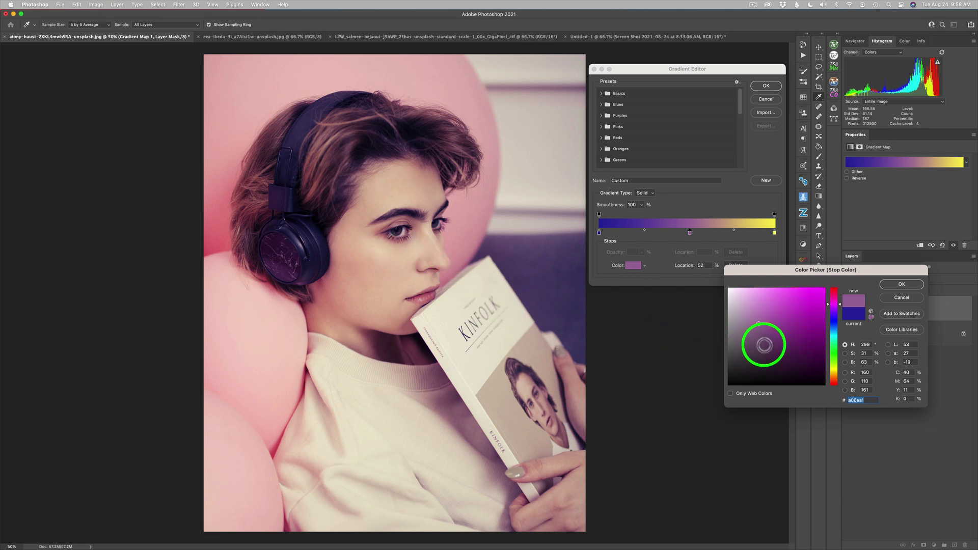
click(764, 346)
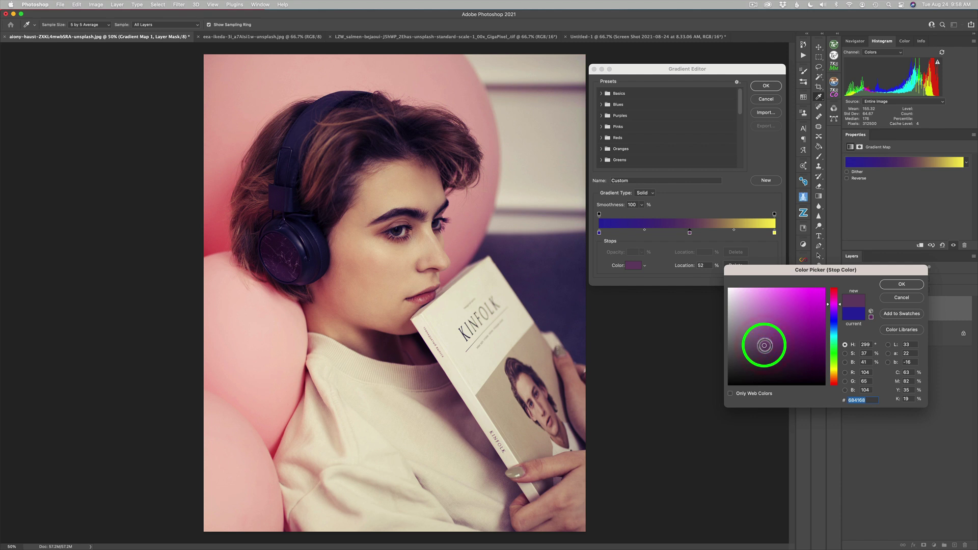
click(795, 344)
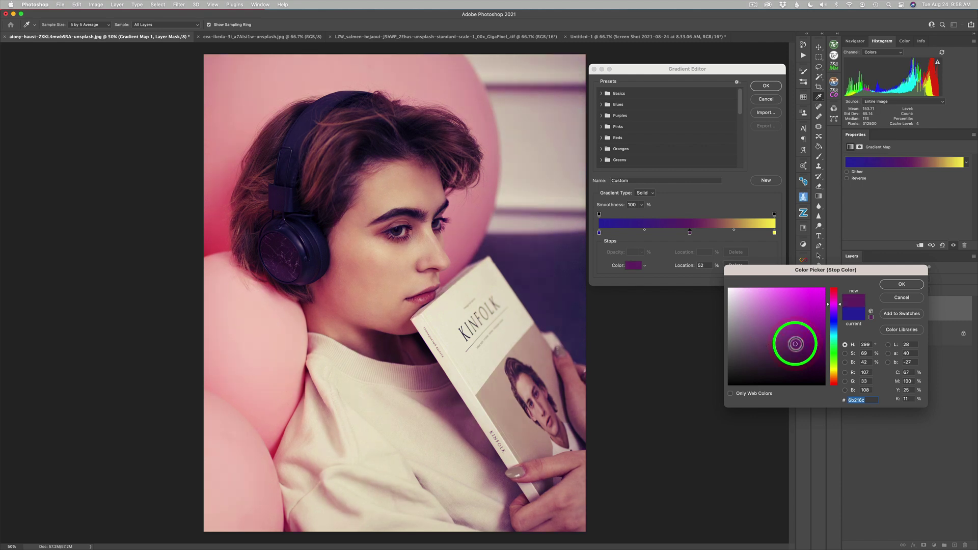
click(771, 323)
drag(772, 324, 763, 328)
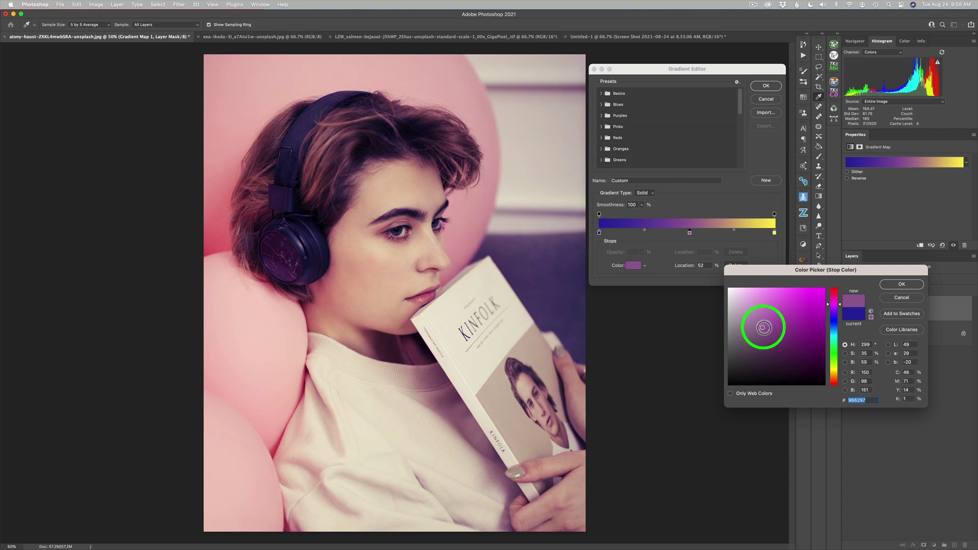
Change the middle color stop to an orange hue, trying several shades and choosing light orange-brown #c18b5f.
click(833, 376)
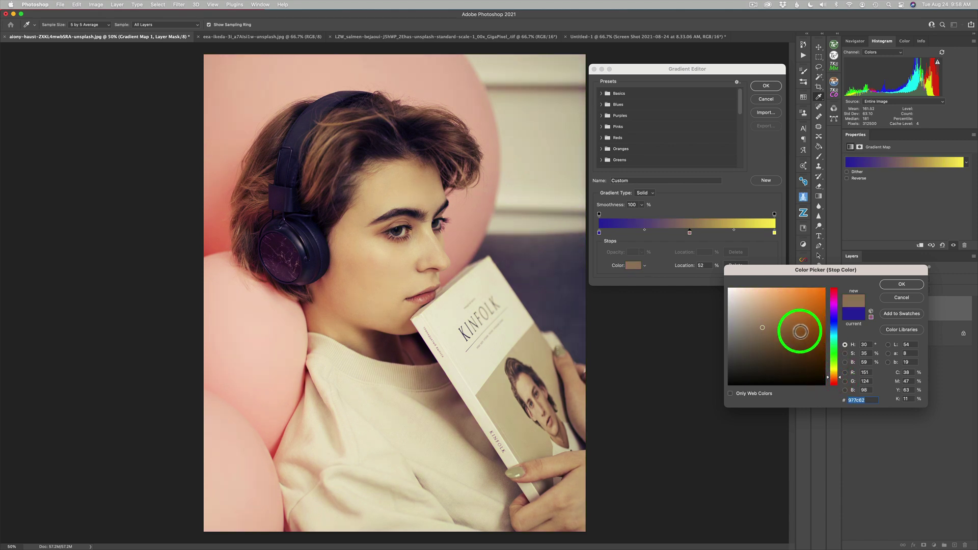
drag(840, 378, 839, 376)
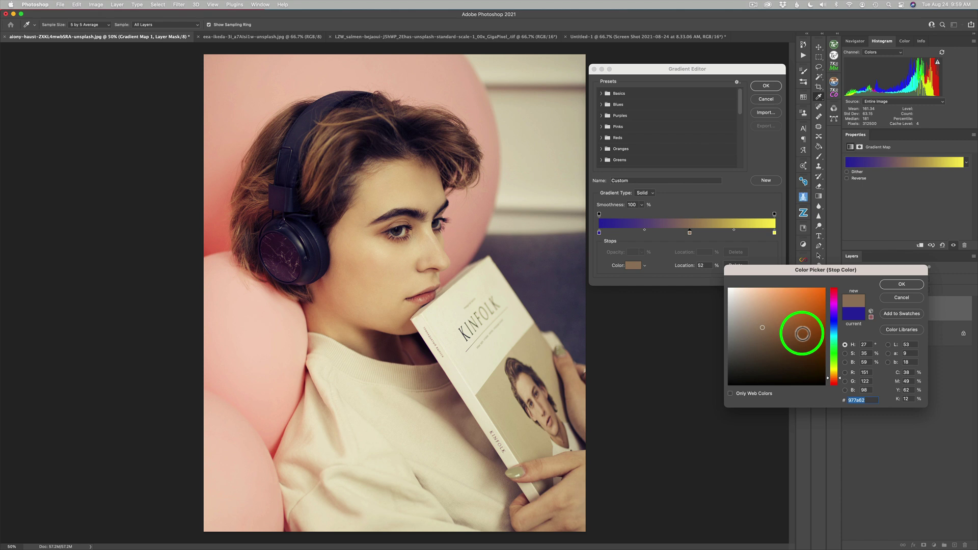
click(802, 333)
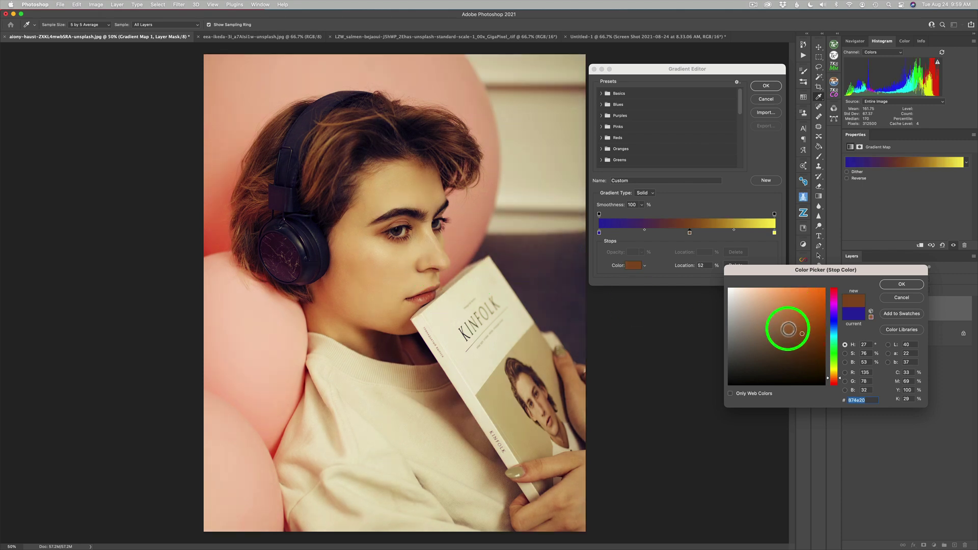
drag(802, 334, 755, 337)
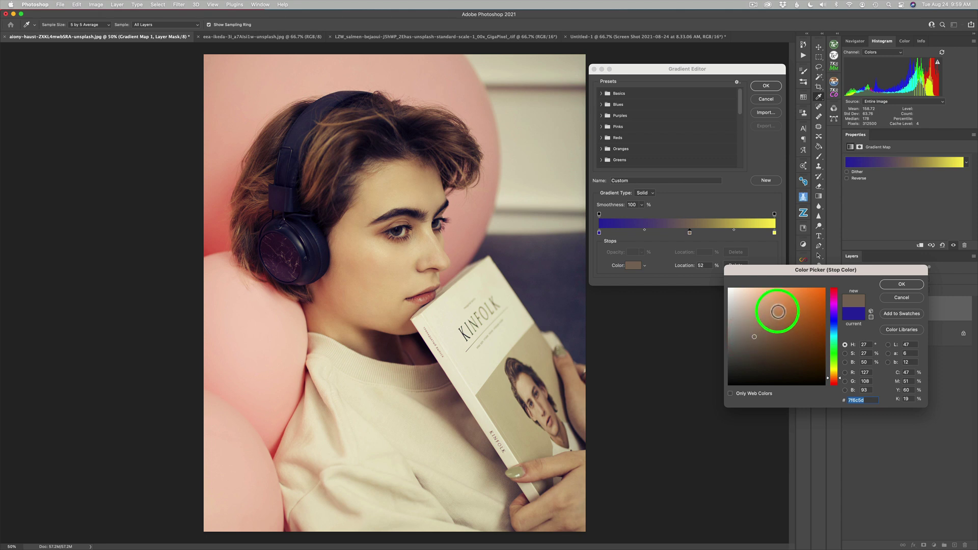
click(778, 312)
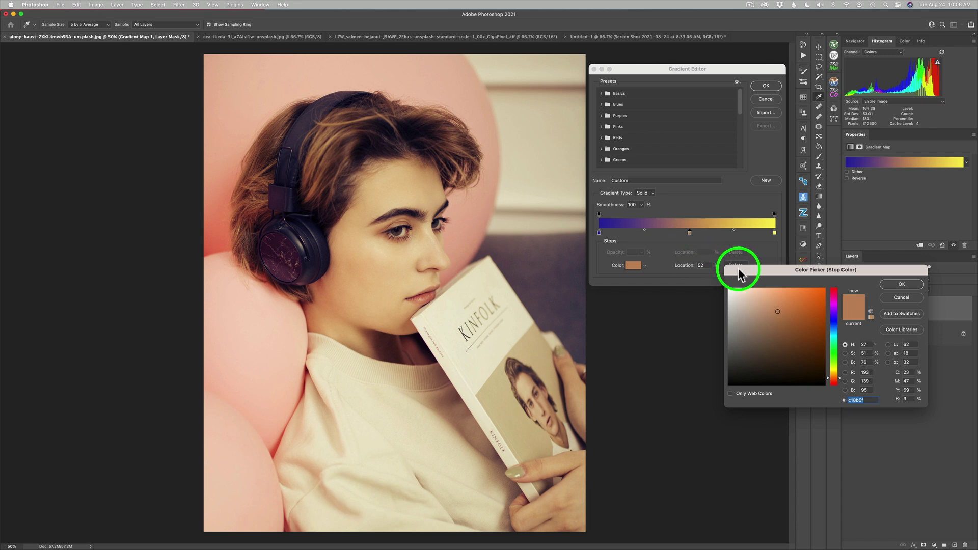
Set the middle stop's color to 50% gray with hue 0, saturation 0 and brightness 50.
click(855, 343)
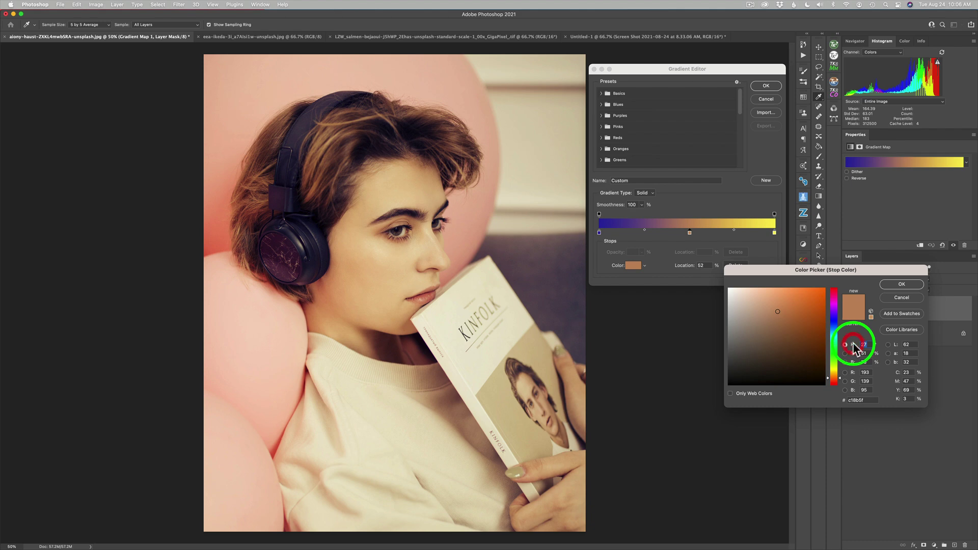
text(0)
click(871, 353)
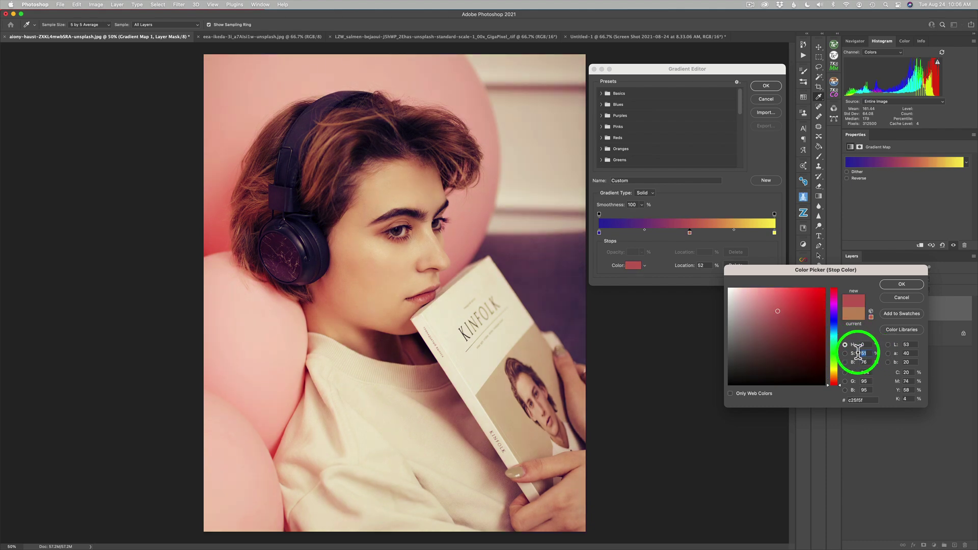
text(0)
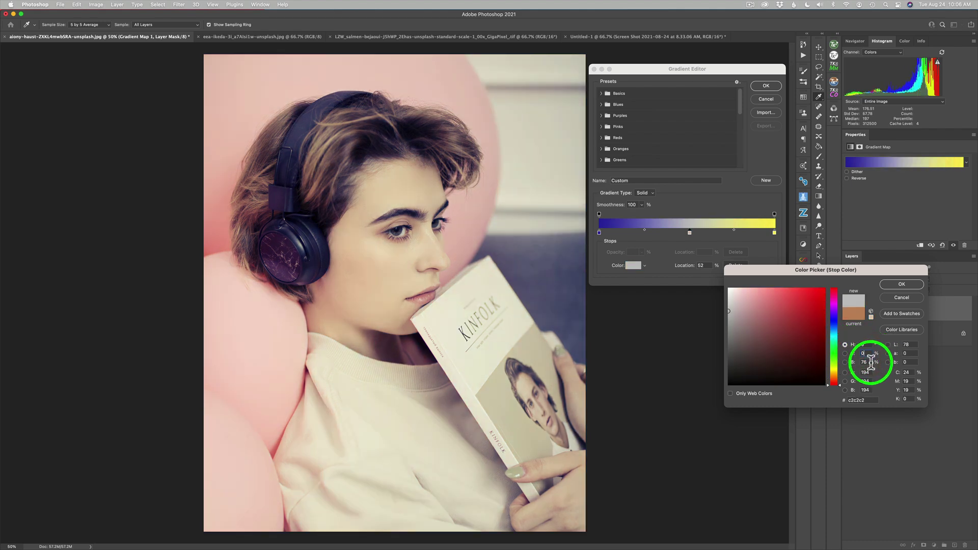
drag(868, 363, 855, 365)
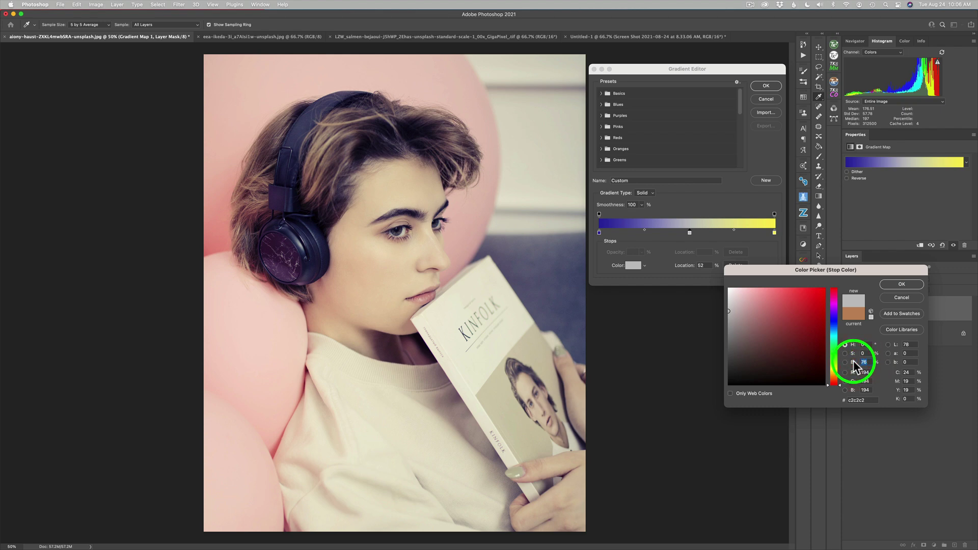
text(50)
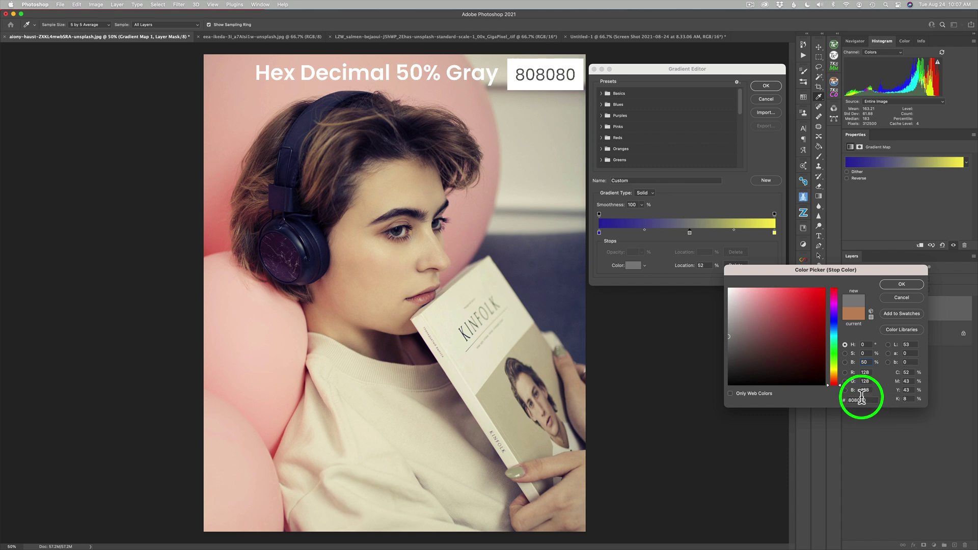
Pick a dark red for the middle stop and replace it with 50% gray using hex value 808080.
click(798, 322)
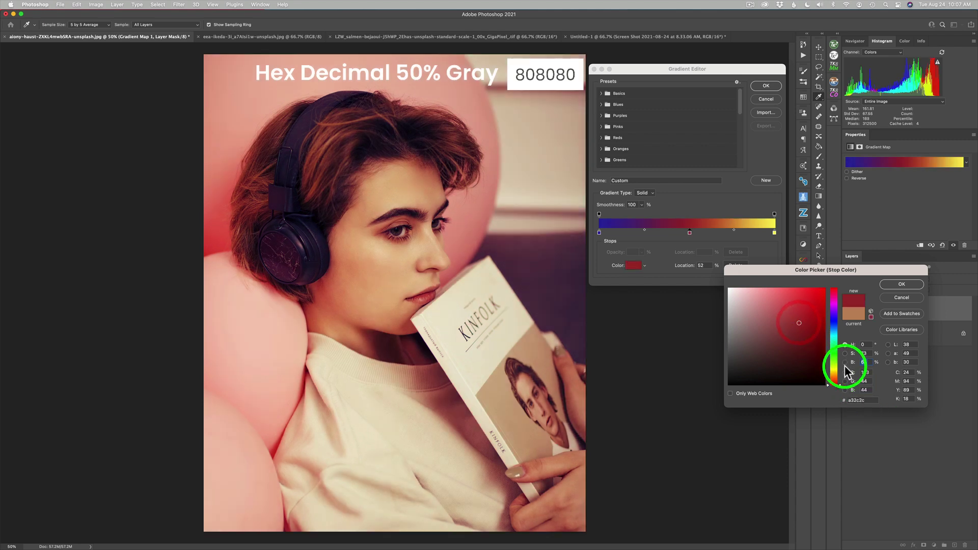
drag(869, 404, 840, 406)
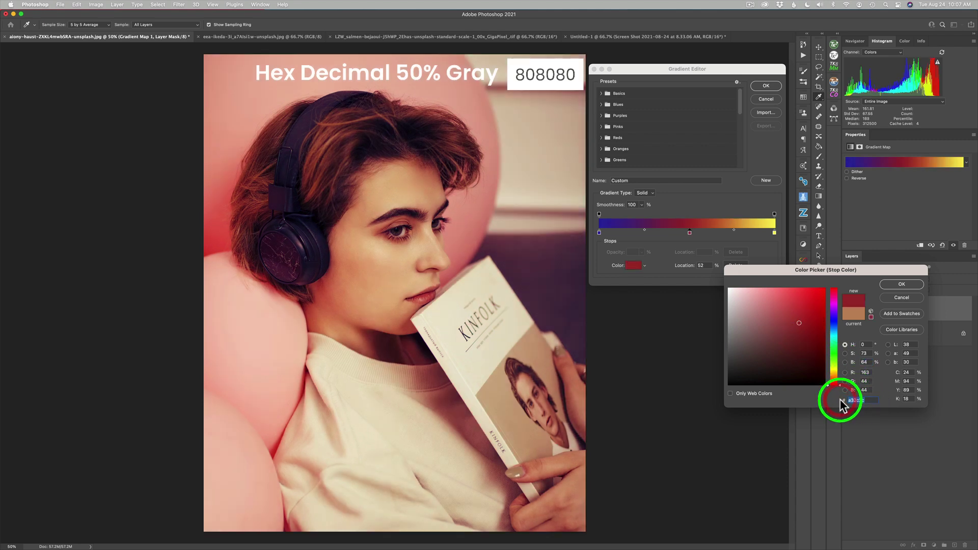
text(808080)
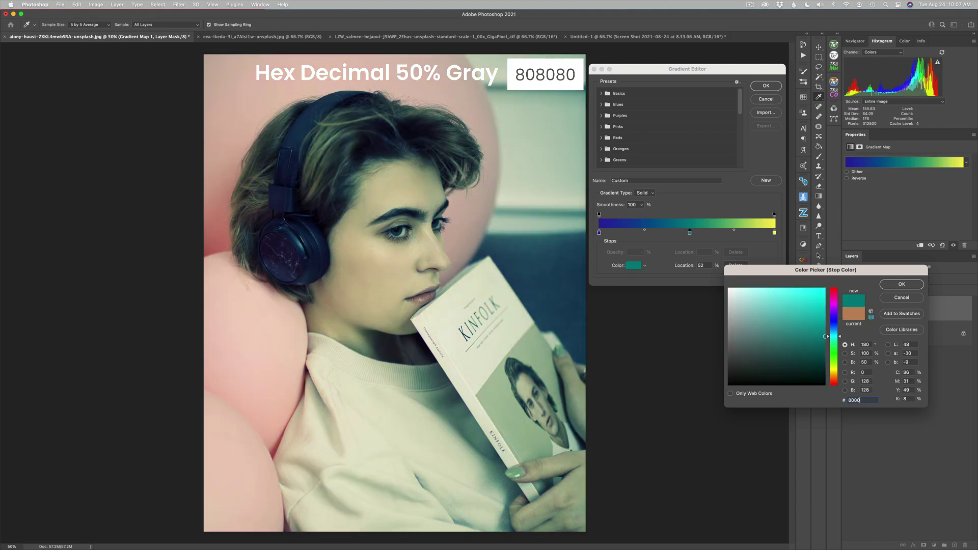
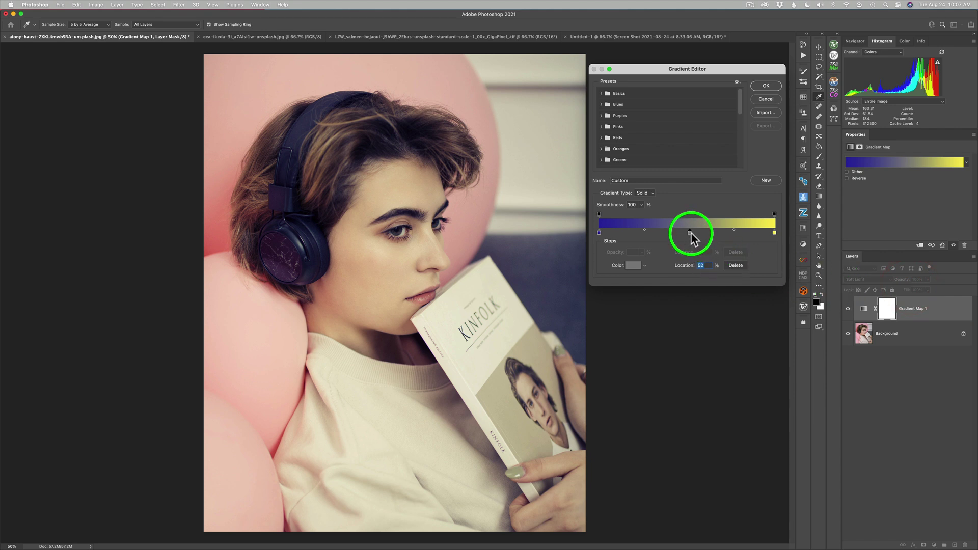
Move the gray color stop to 31% toward the blue end, and shift it to about 82% toward the yellow end.
drag(689, 233, 652, 233)
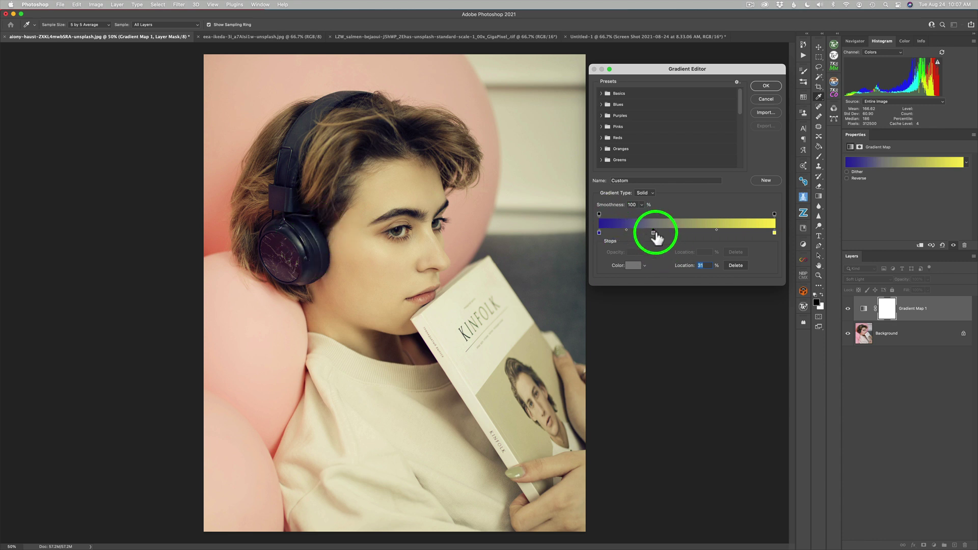
drag(653, 232, 742, 233)
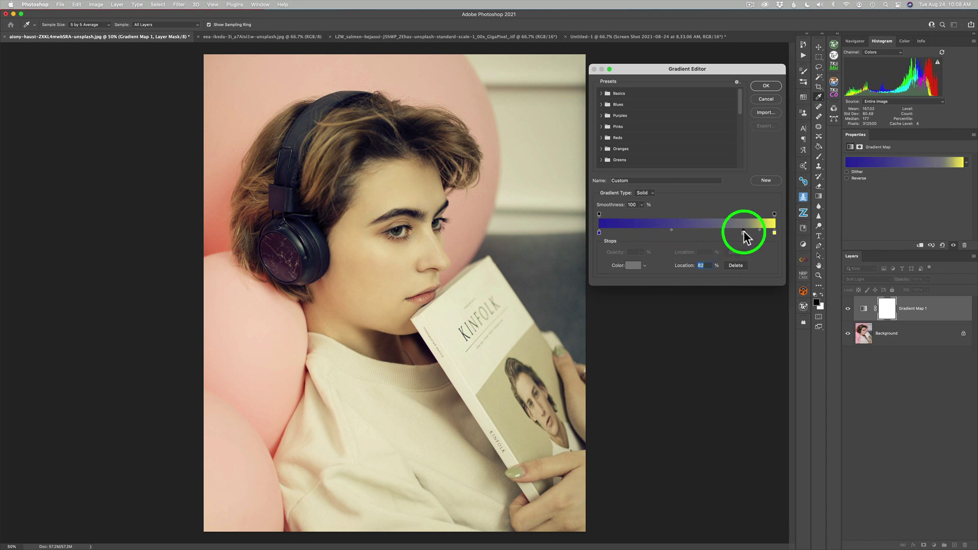
drag(744, 230, 744, 231)
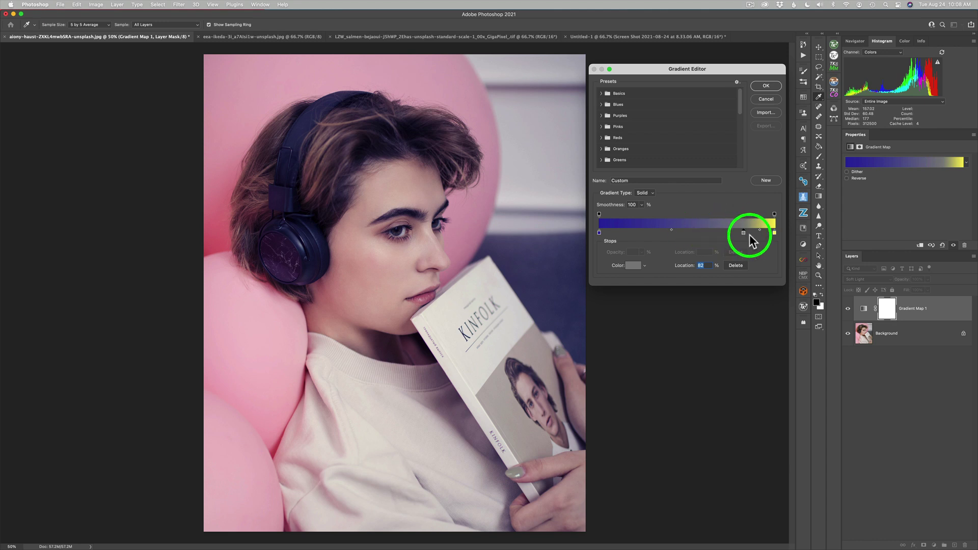
Move the gray stop to 51%, add matching gray stops at 26% and near the yellow end, and accept the gradient.
drag(744, 233, 688, 234)
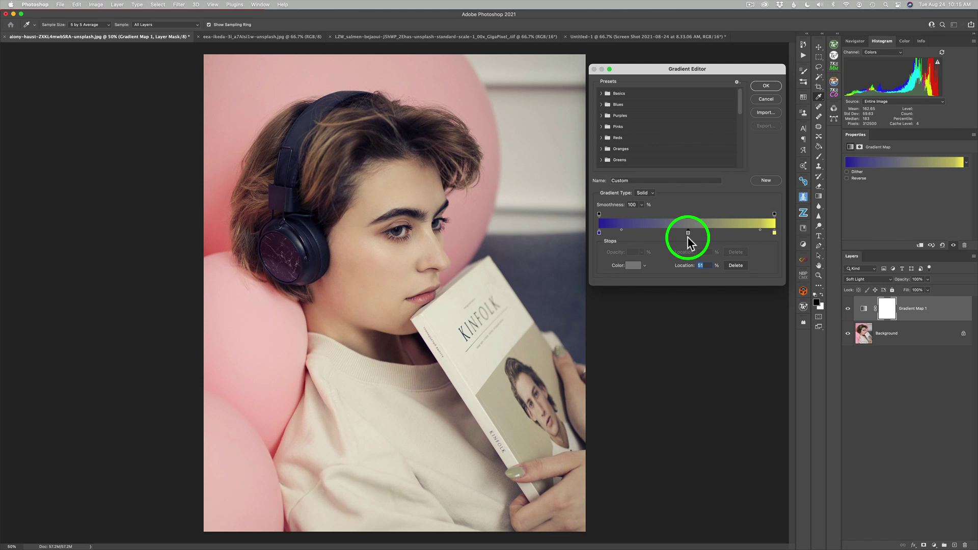
click(657, 234)
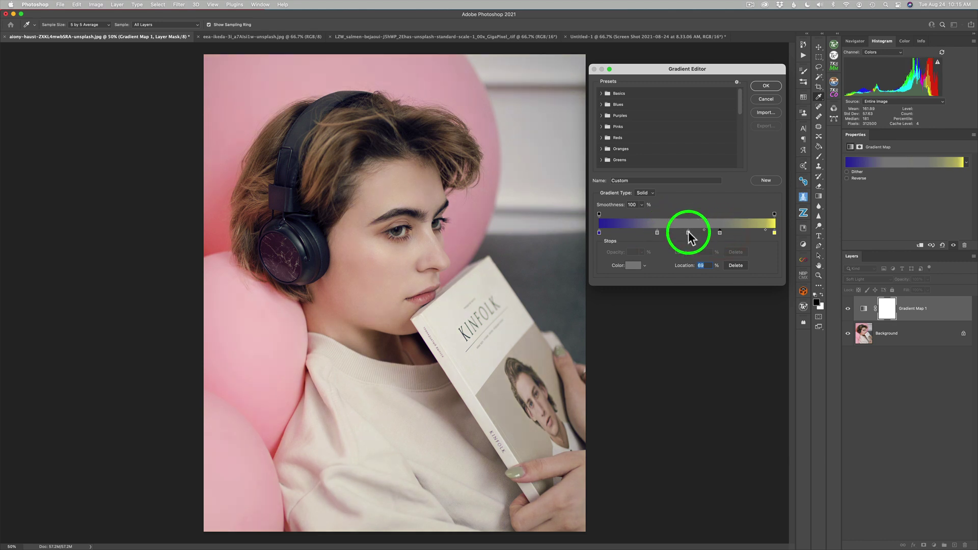
drag(657, 233, 644, 233)
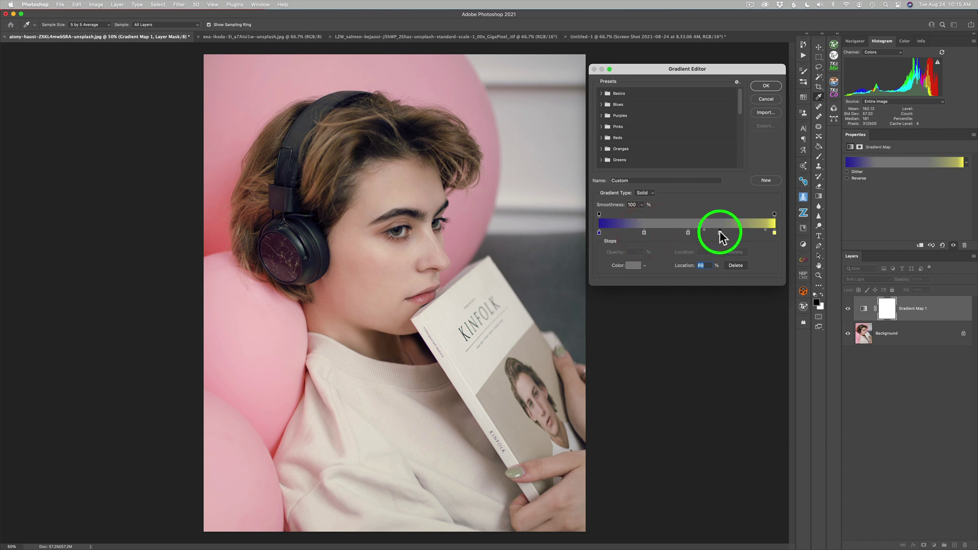
drag(720, 233, 743, 234)
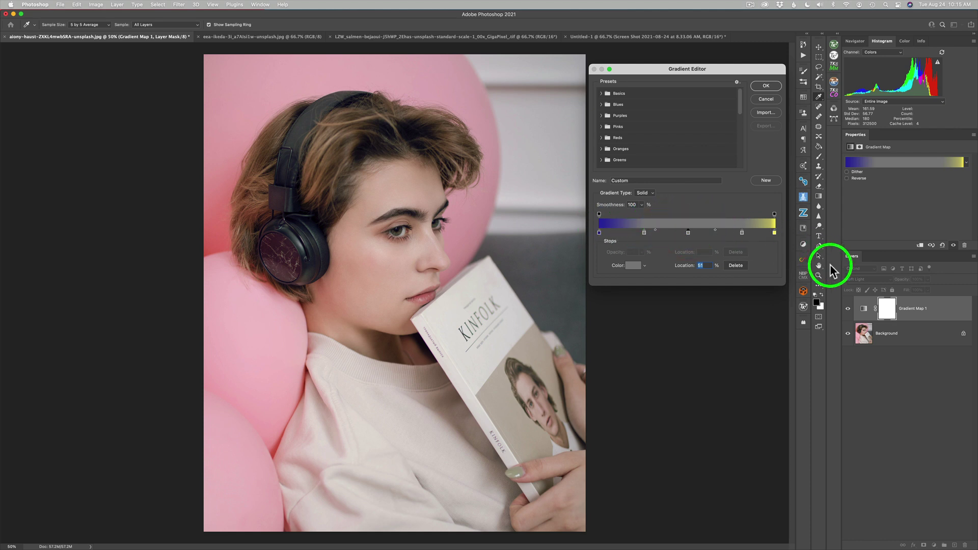
click(766, 87)
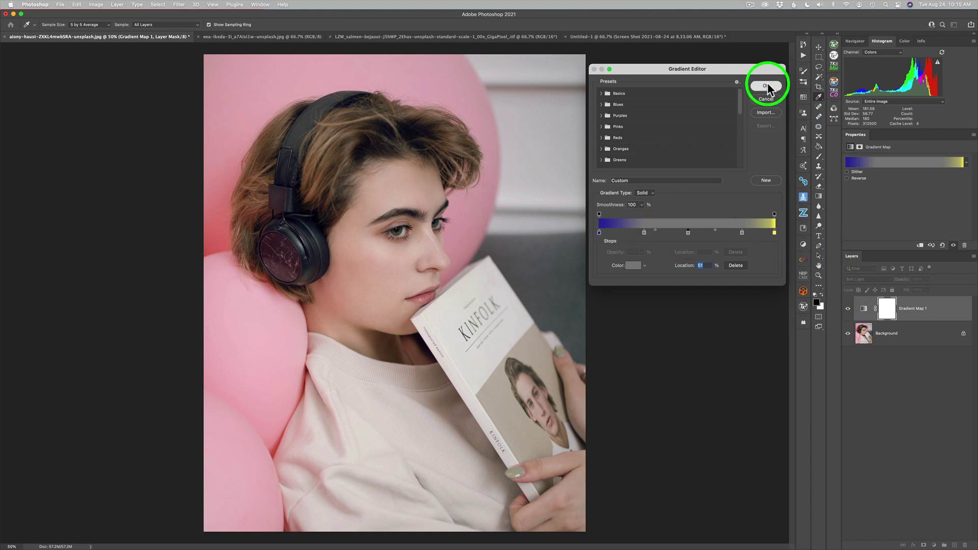
Compare the portrait with and without the Gradient Map layer by toggling its visibility several times.
click(848, 309)
click(847, 308)
click(848, 309)
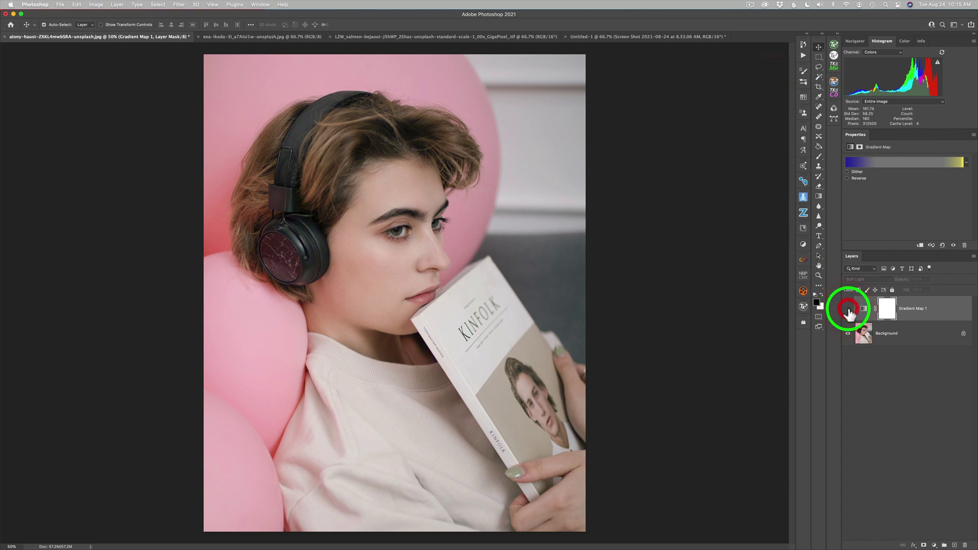
click(848, 309)
click(848, 309)
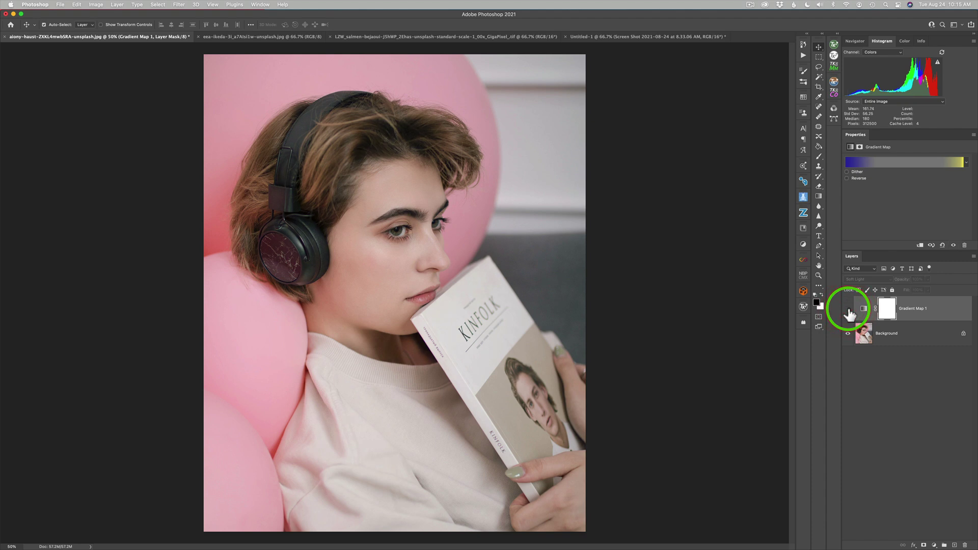
click(847, 308)
click(847, 309)
click(847, 309)
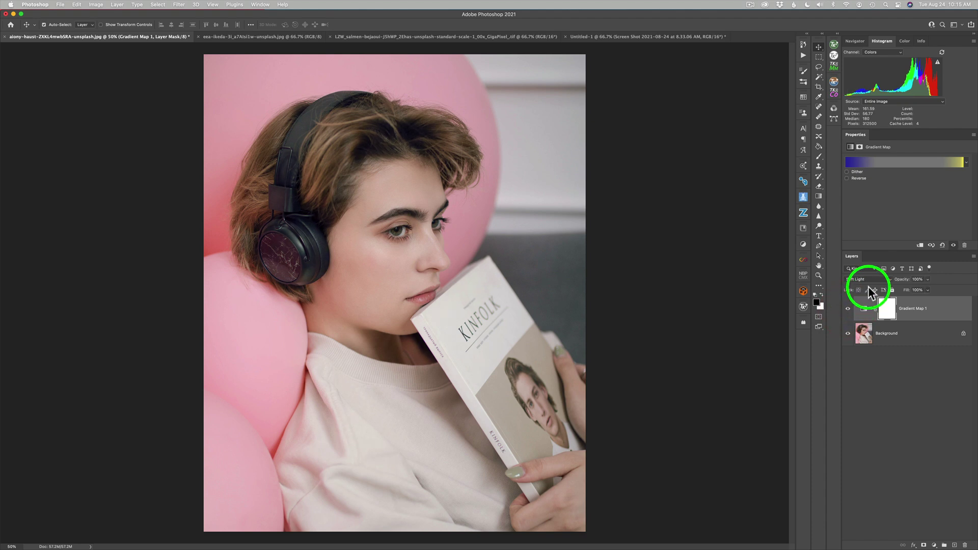
Switch the Gradient Map layer to Normal blending to inspect its raw colors, return it to Soft Light, and check the photo without it.
click(889, 279)
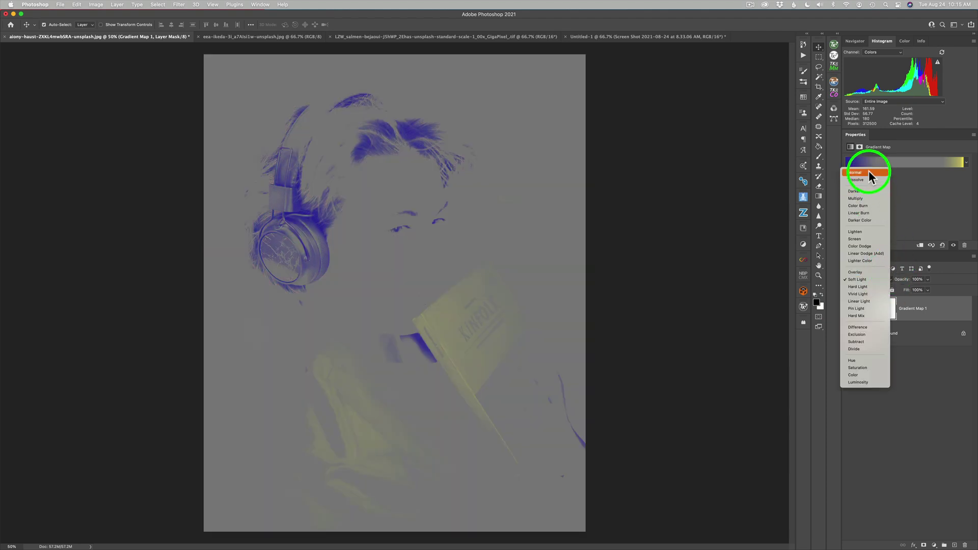
click(869, 171)
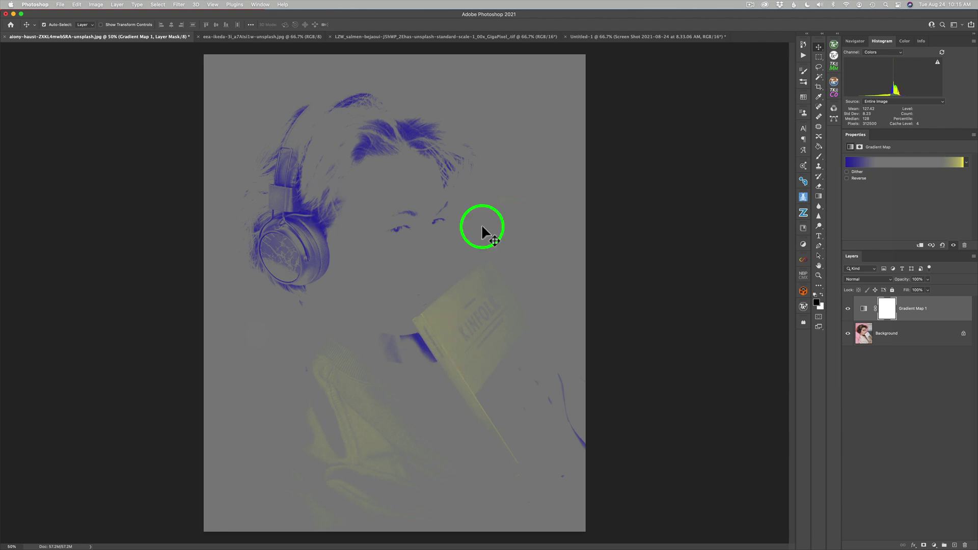
click(887, 279)
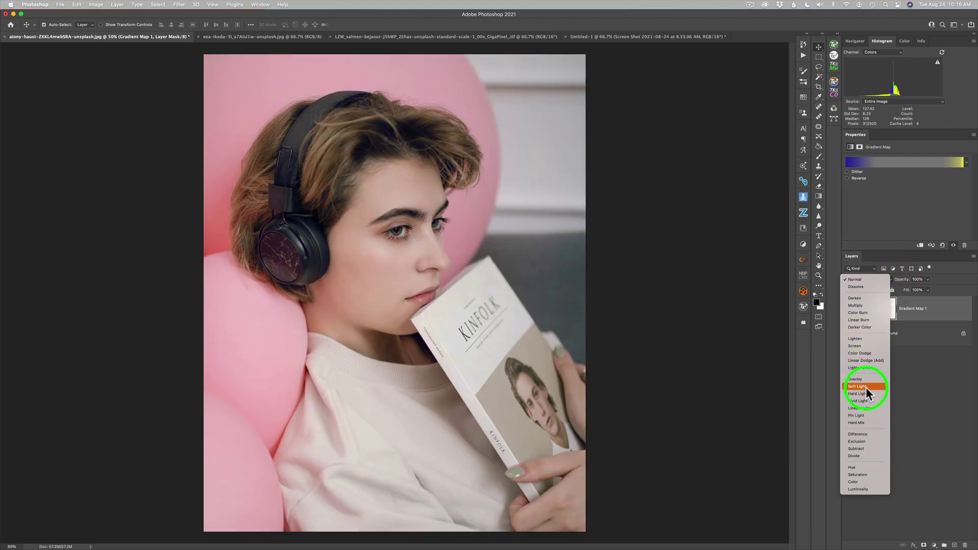
click(866, 389)
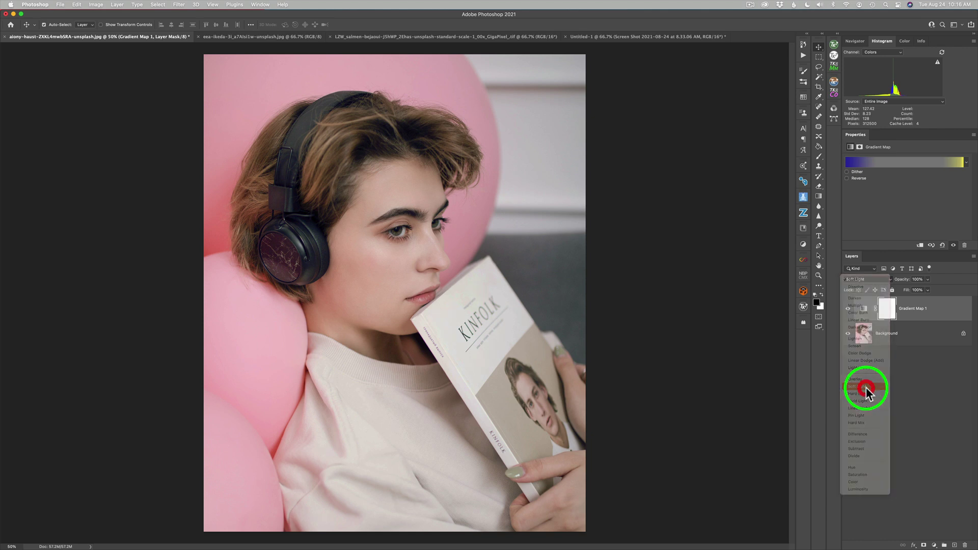
click(848, 308)
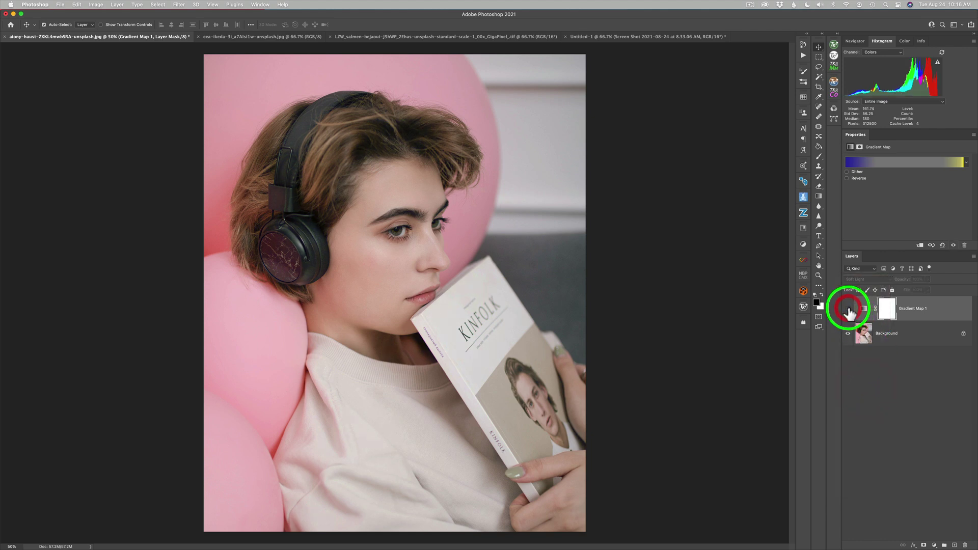
Remove the two outer gray stops from the gradient, keeping only the blue, 51% gray and yellow stops.
click(900, 162)
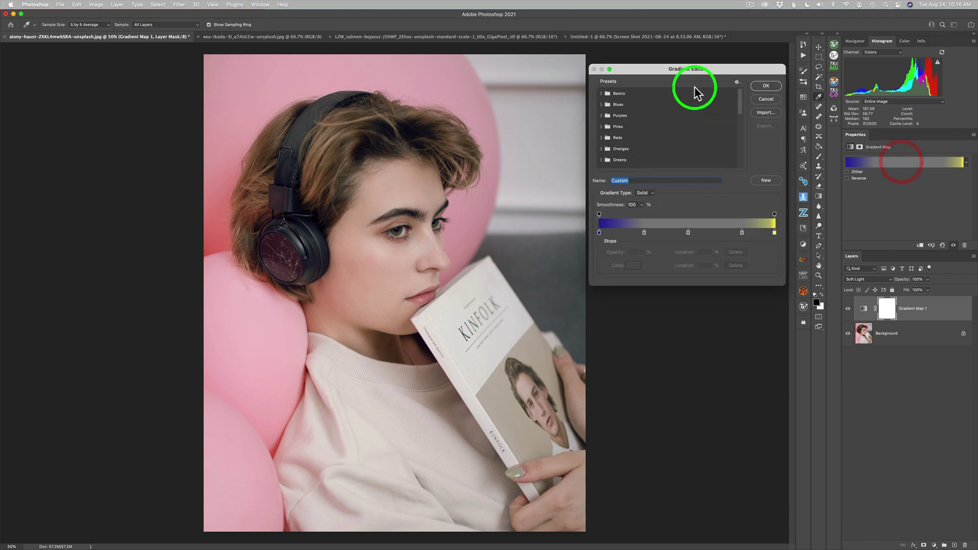
click(645, 233)
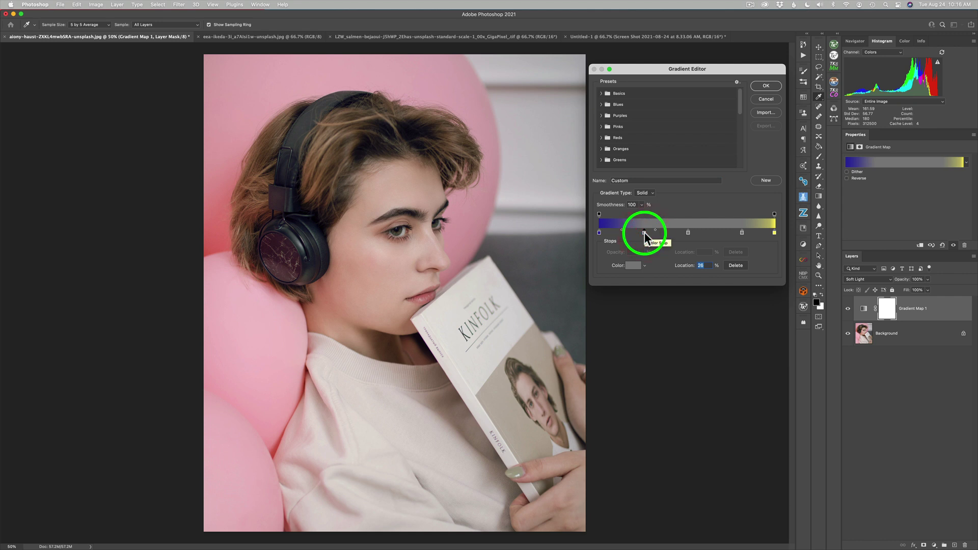
drag(644, 232, 599, 233)
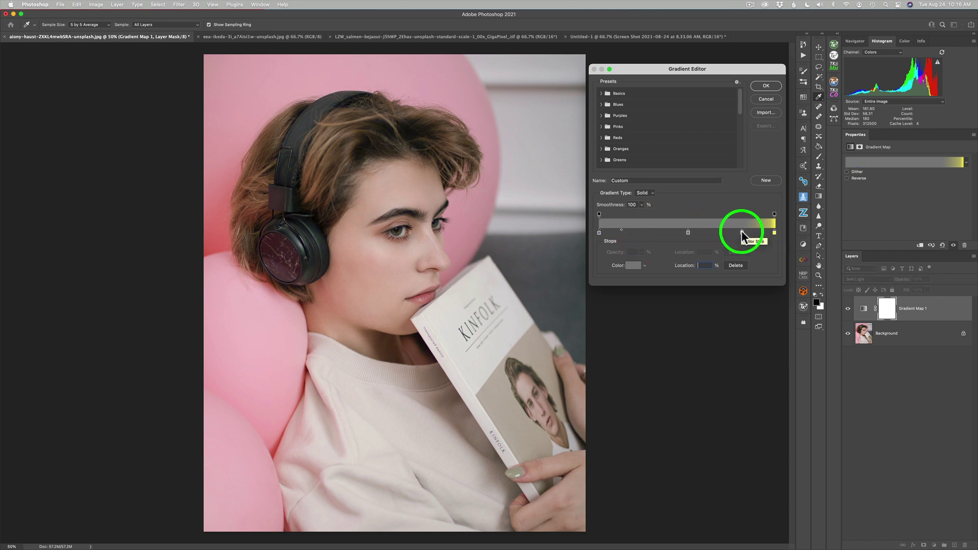
drag(742, 233, 738, 239)
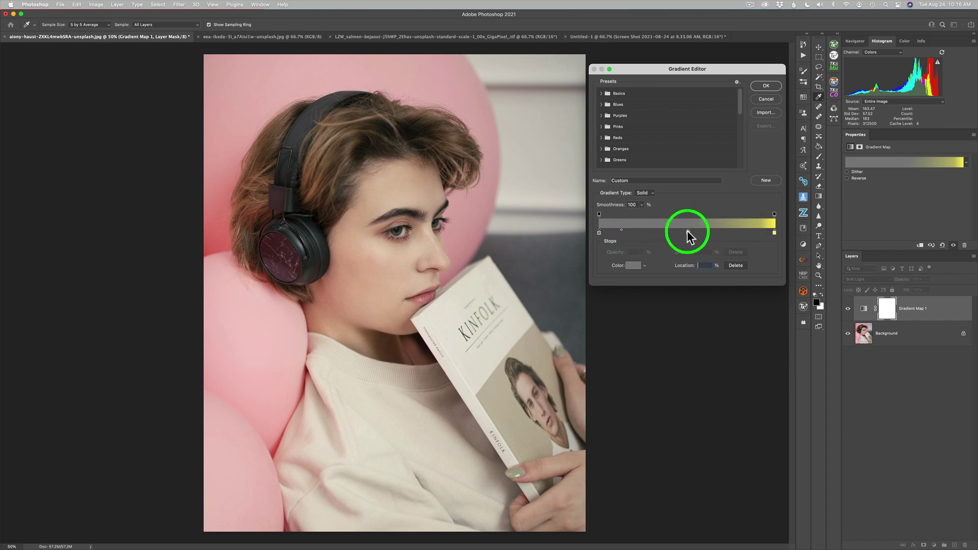
click(687, 233)
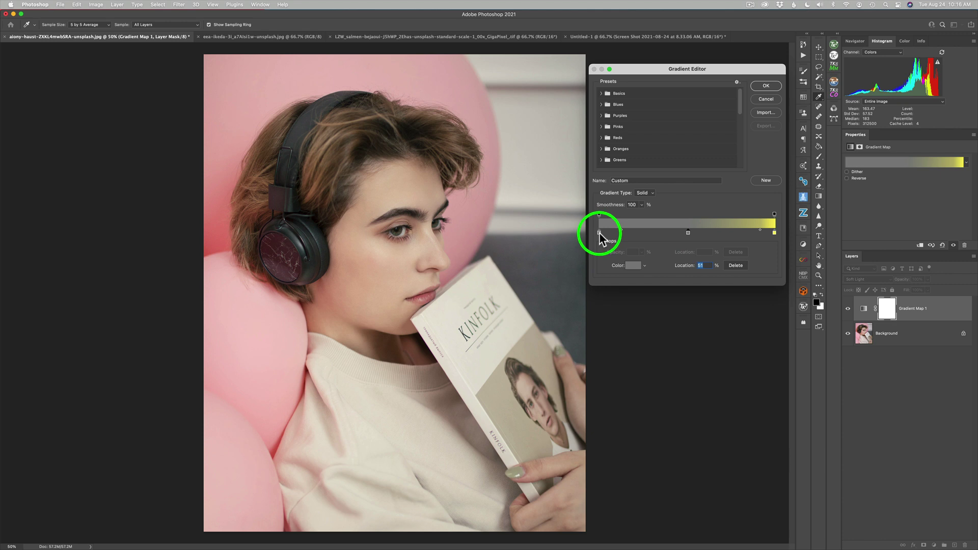
click(599, 232)
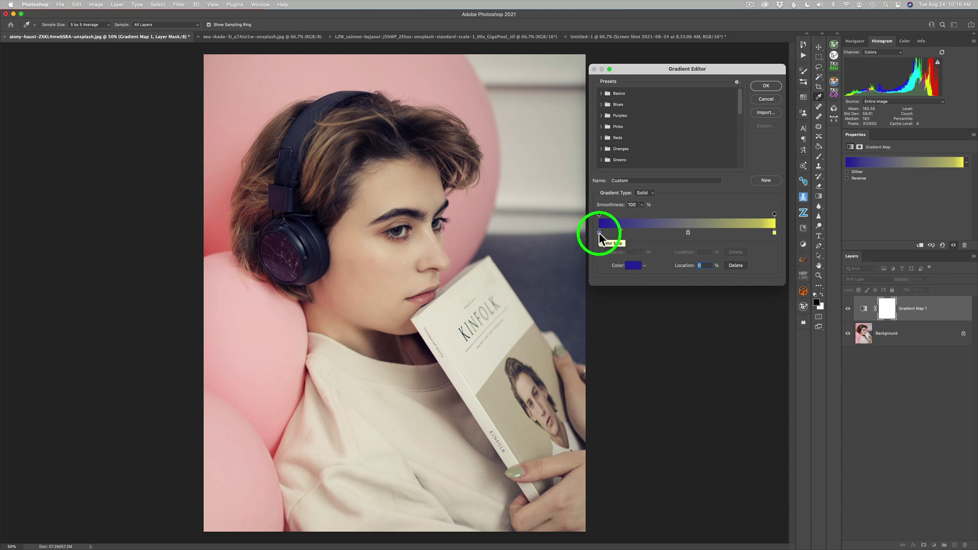
Recolor the middle stop with an orange hue of 37, trying several browns and choosing the muted brown #8f7c5f.
click(687, 235)
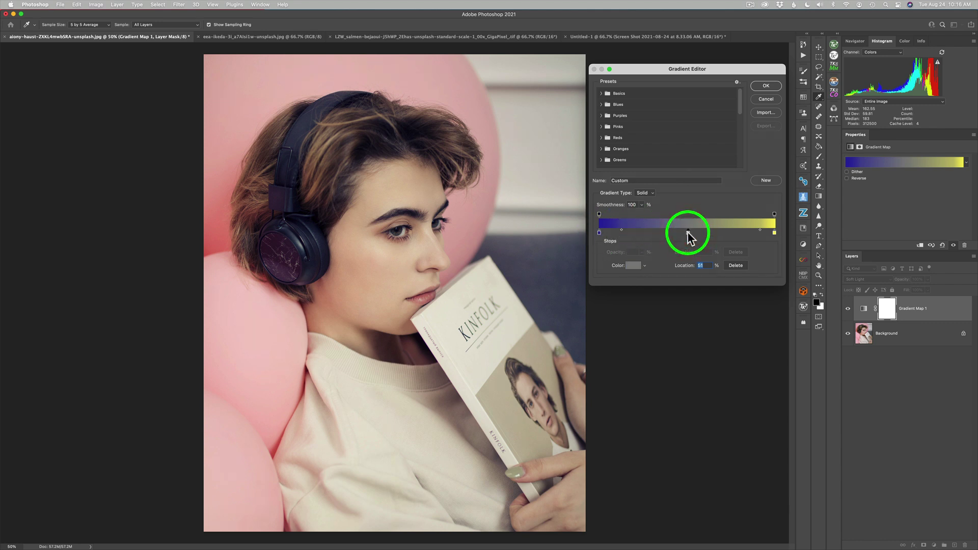
click(634, 266)
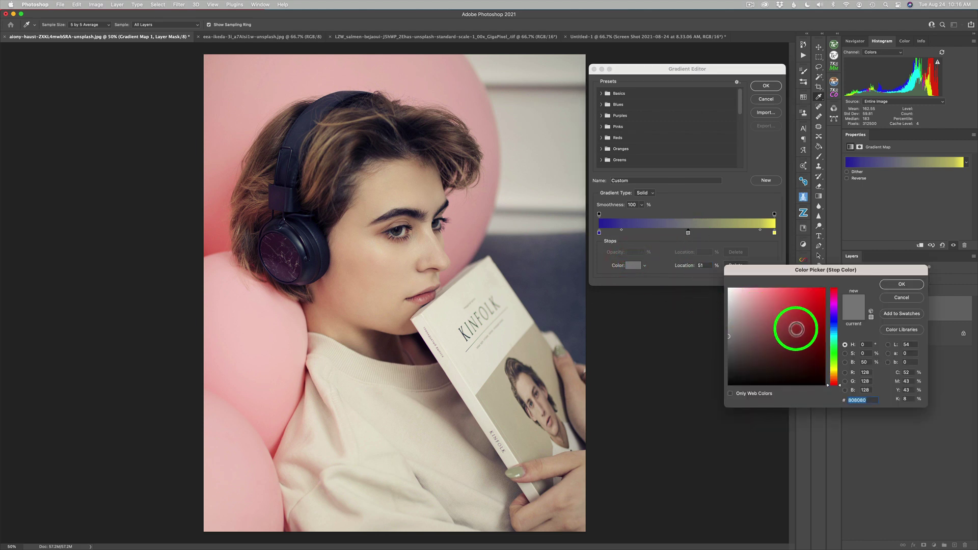
click(835, 374)
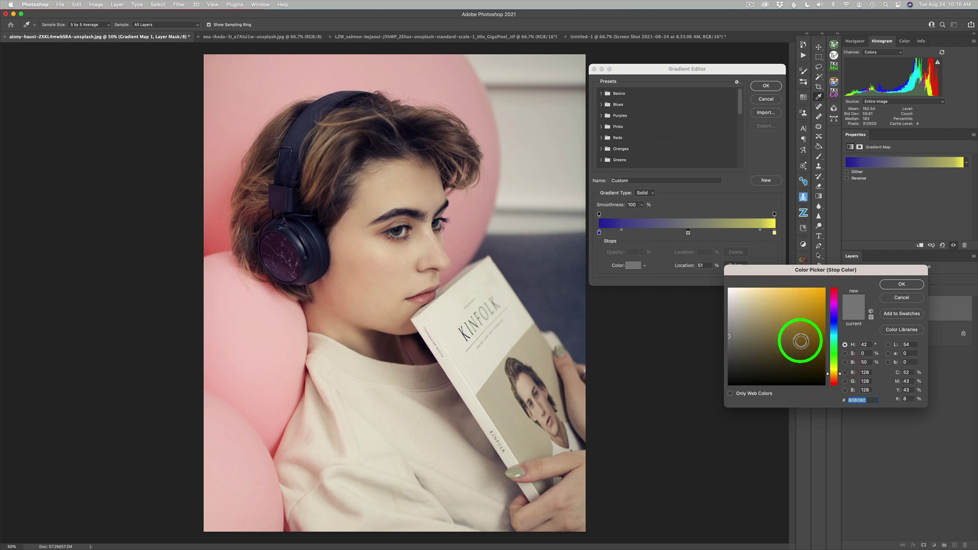
click(834, 376)
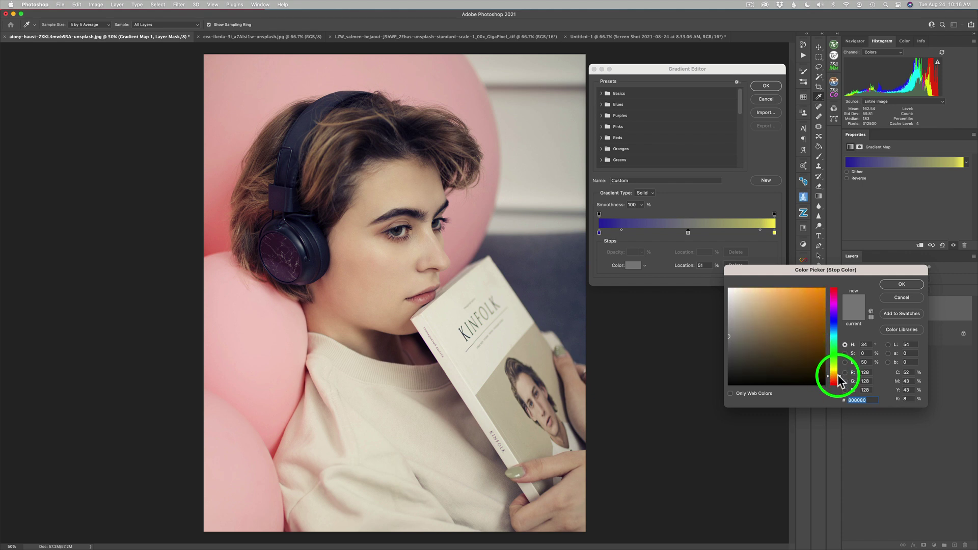
click(791, 329)
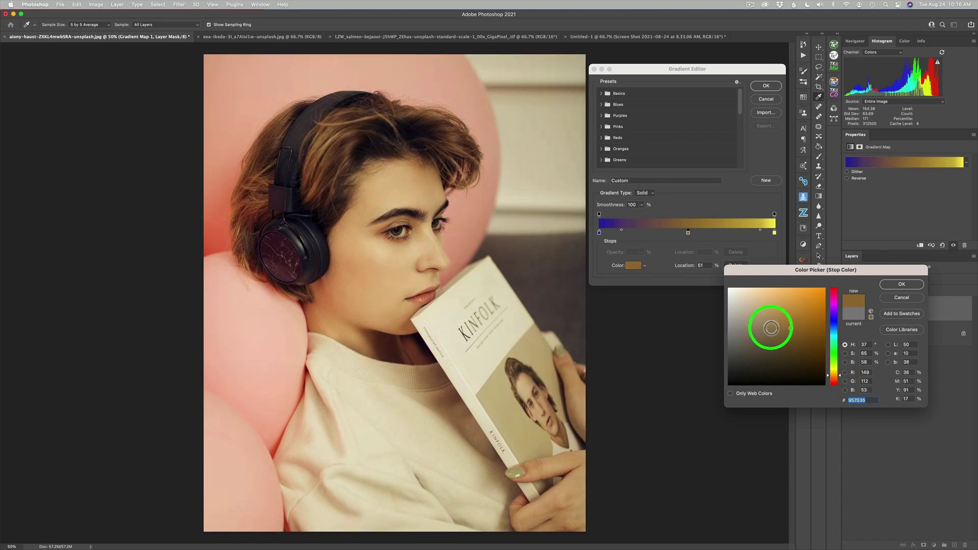
click(769, 329)
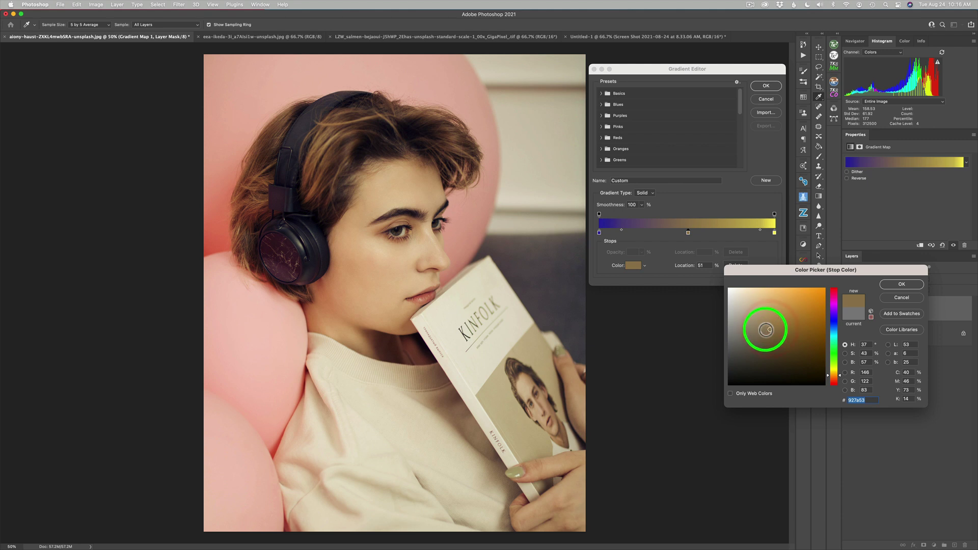
click(760, 331)
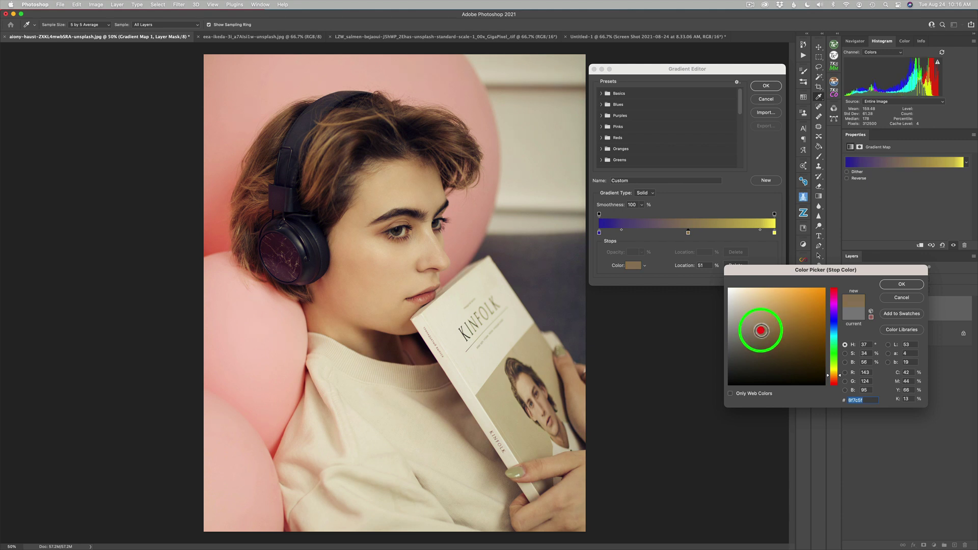
click(893, 286)
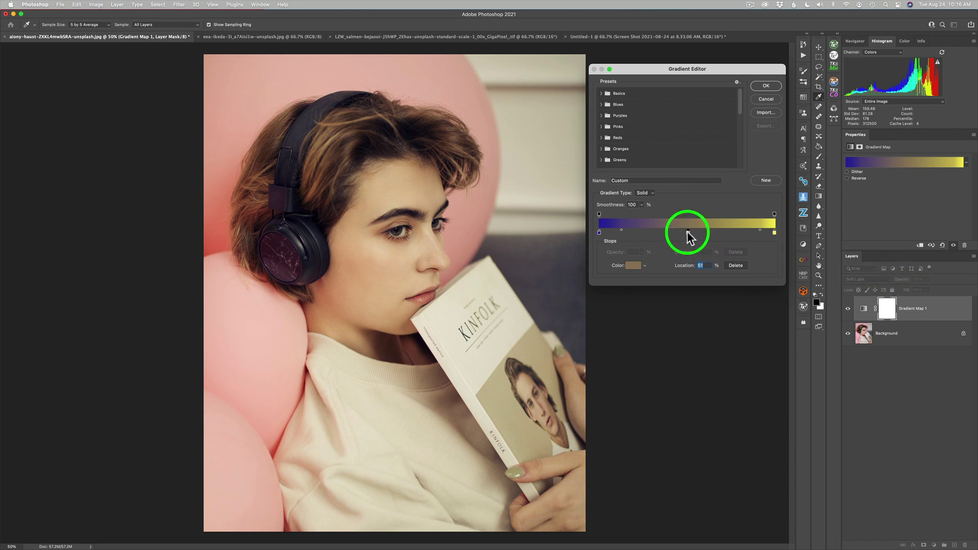
Desaturate the middle stop to the grayish brown #8d816e and accept the edited gradient.
click(632, 265)
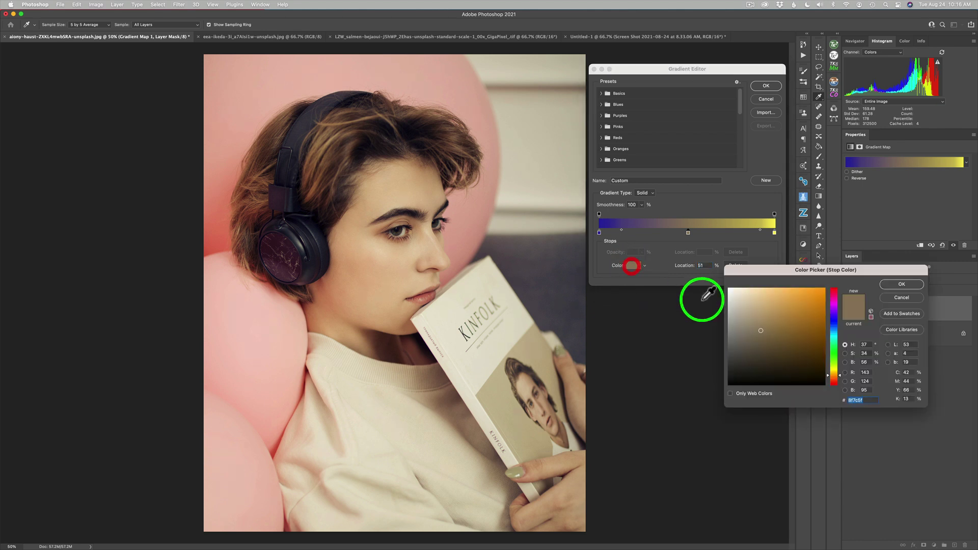
drag(749, 327, 749, 331)
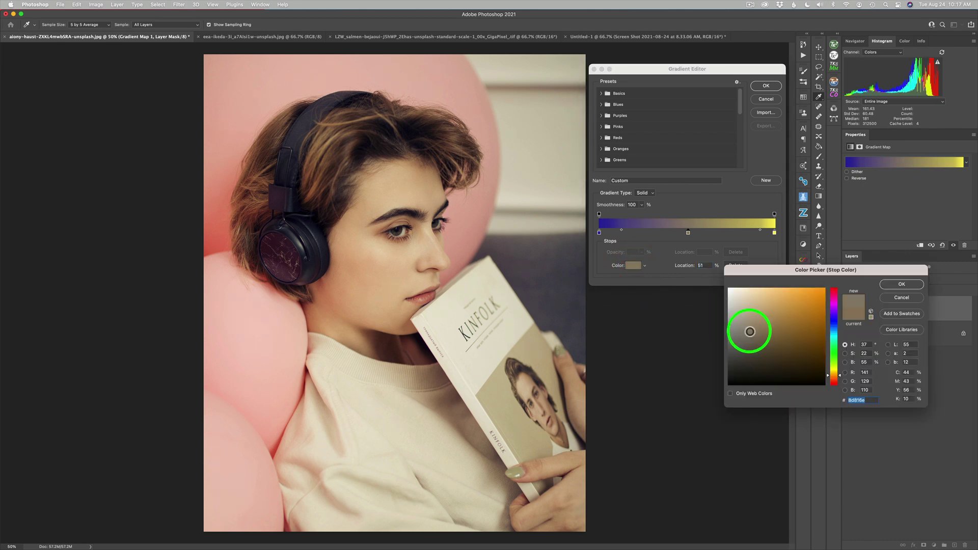
click(909, 285)
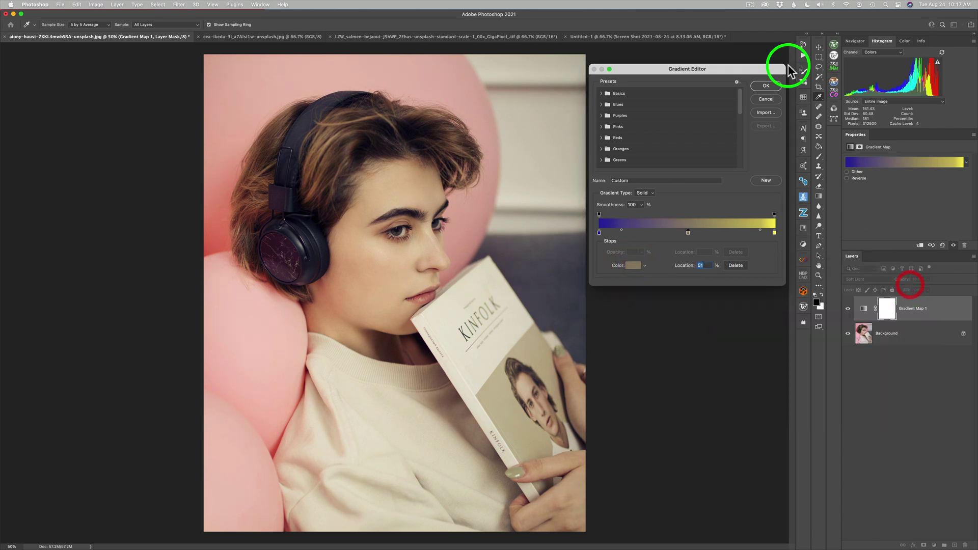
click(767, 85)
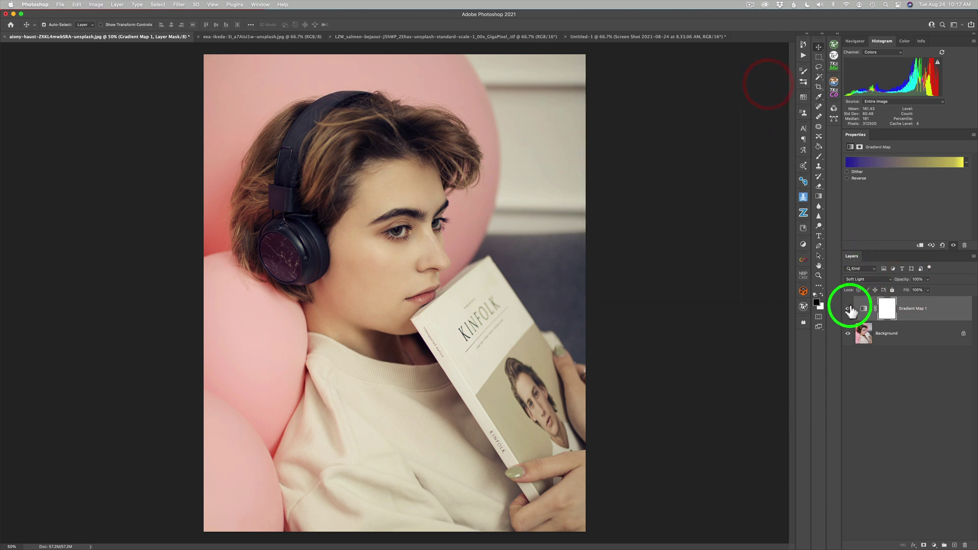
Compare the photo before and after the brown-tinted Gradient Map and review the gradient's color stops.
click(848, 309)
click(848, 309)
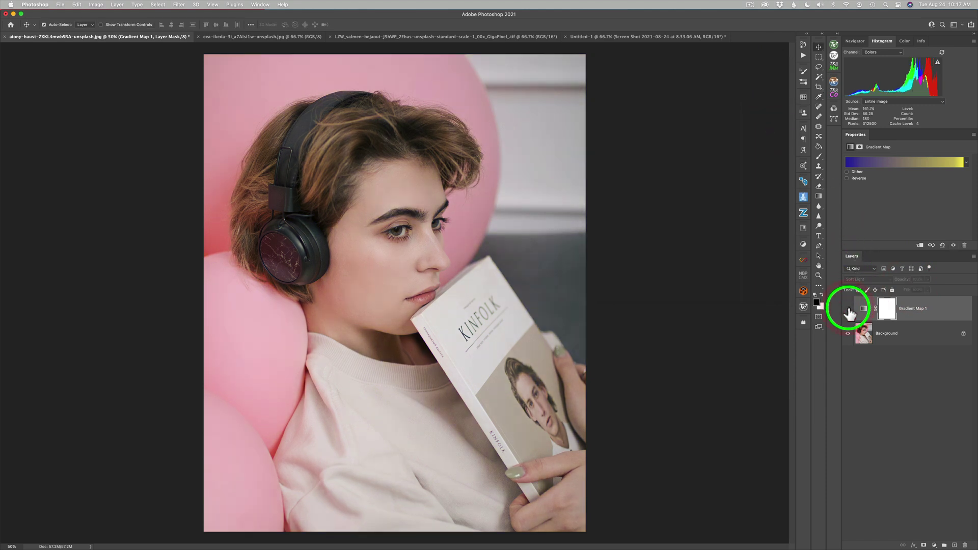
click(848, 308)
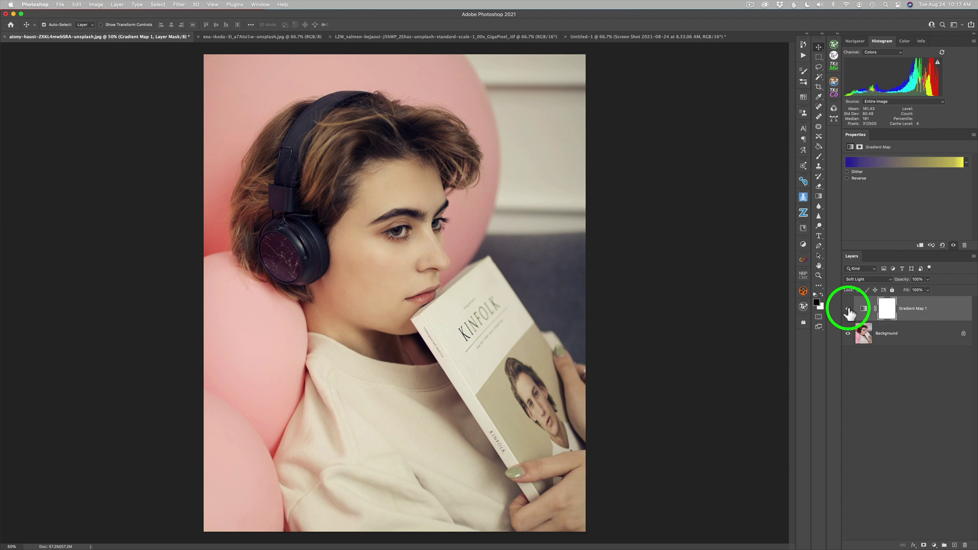
click(916, 162)
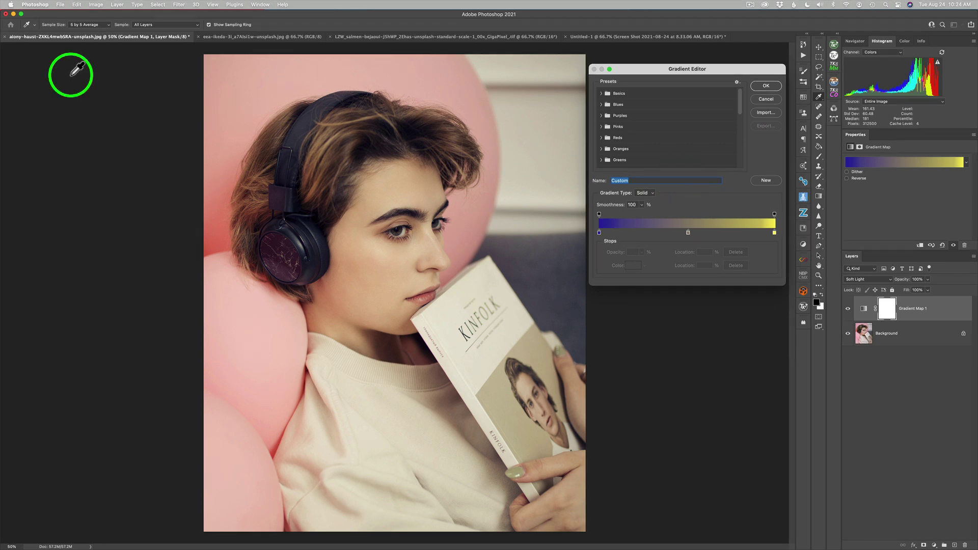
click(773, 87)
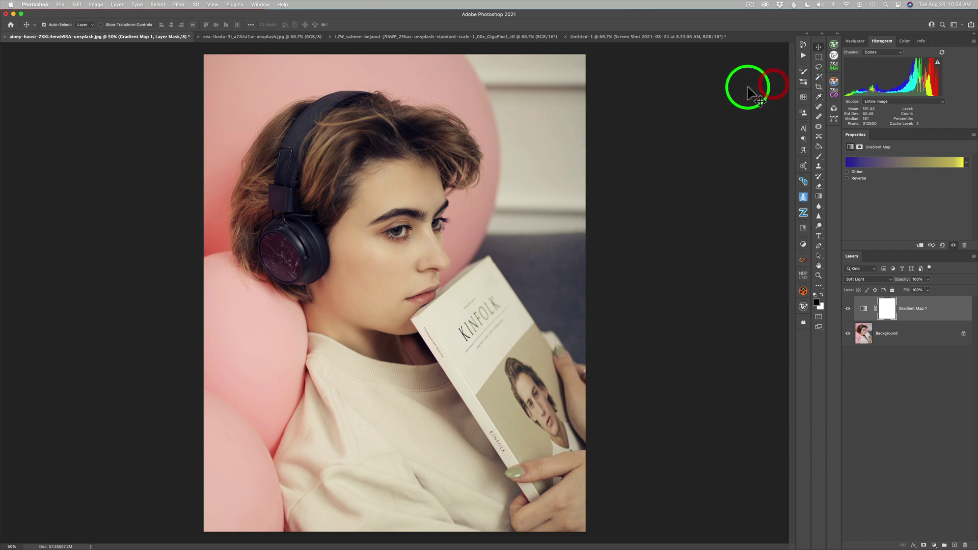
Switch to the photo of the woman in the yellow dress and inspect the foreground swatch's color without changing it.
click(281, 37)
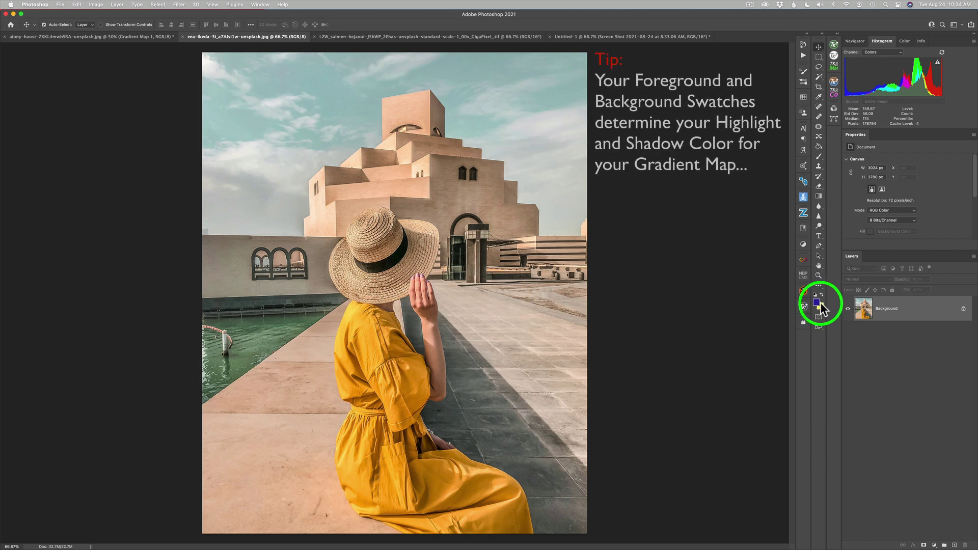
click(818, 303)
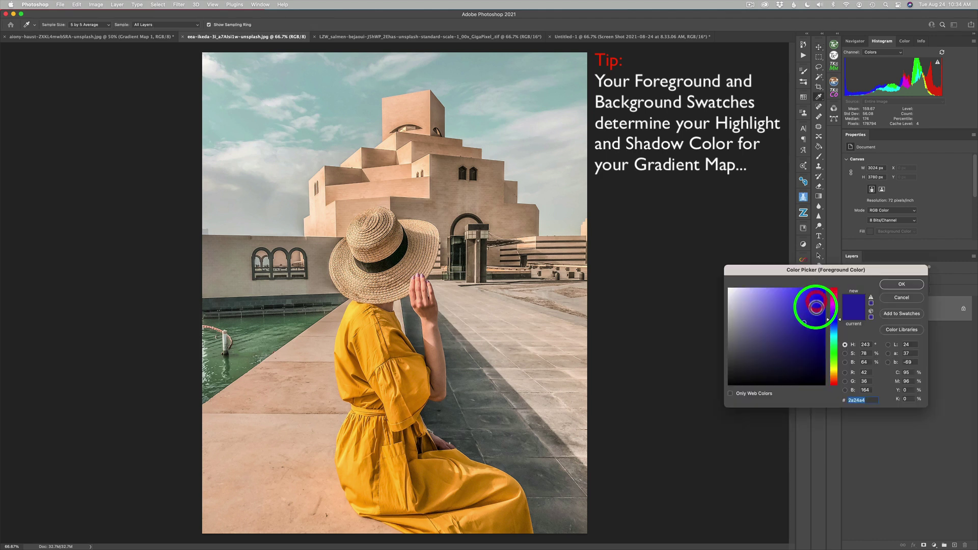
click(904, 297)
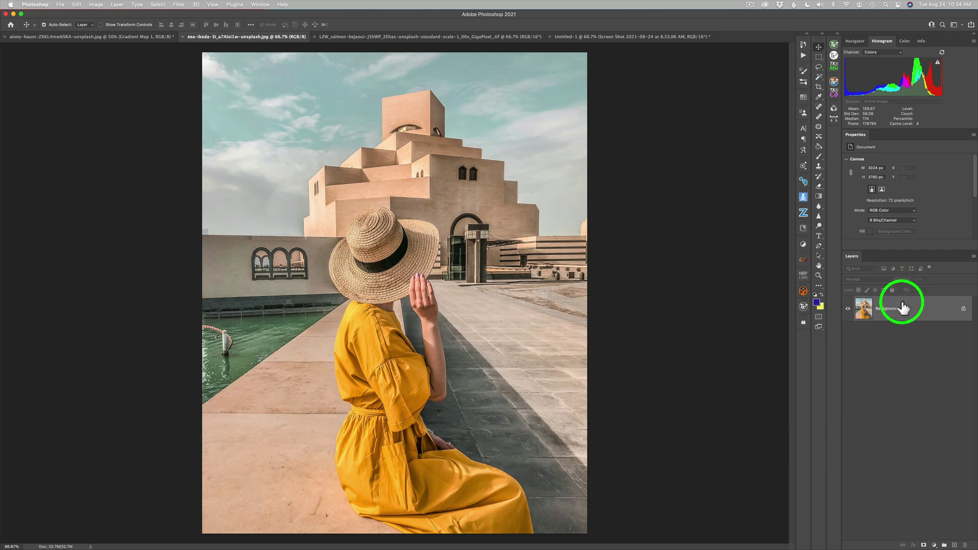
Add a Gradient Map adjustment layer using the blue and yellow swatches and set its blend mode to Soft Light.
click(934, 544)
click(941, 522)
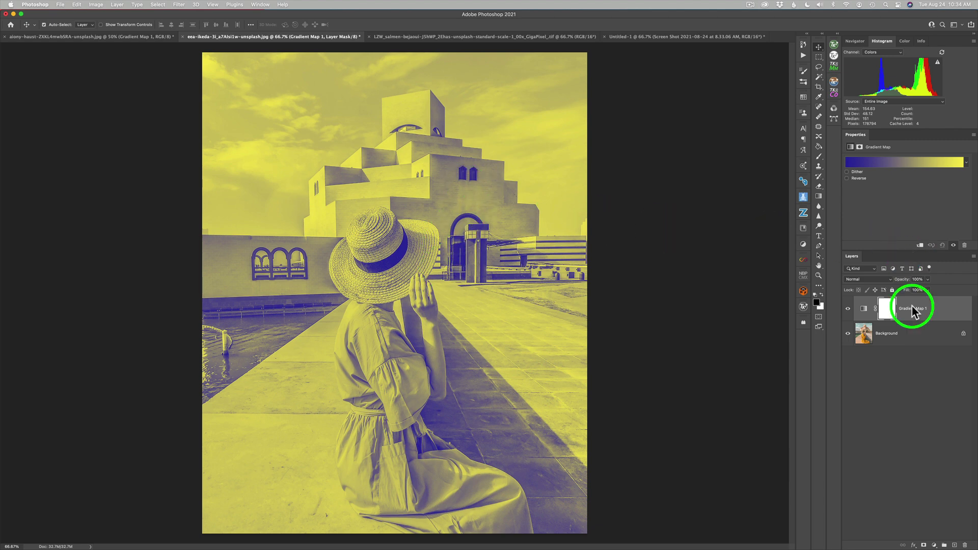
click(889, 279)
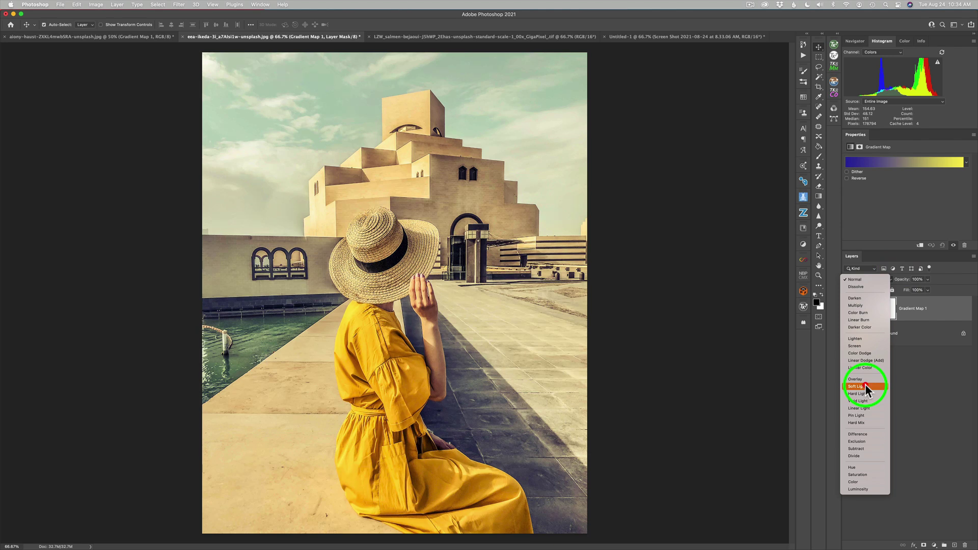
click(865, 385)
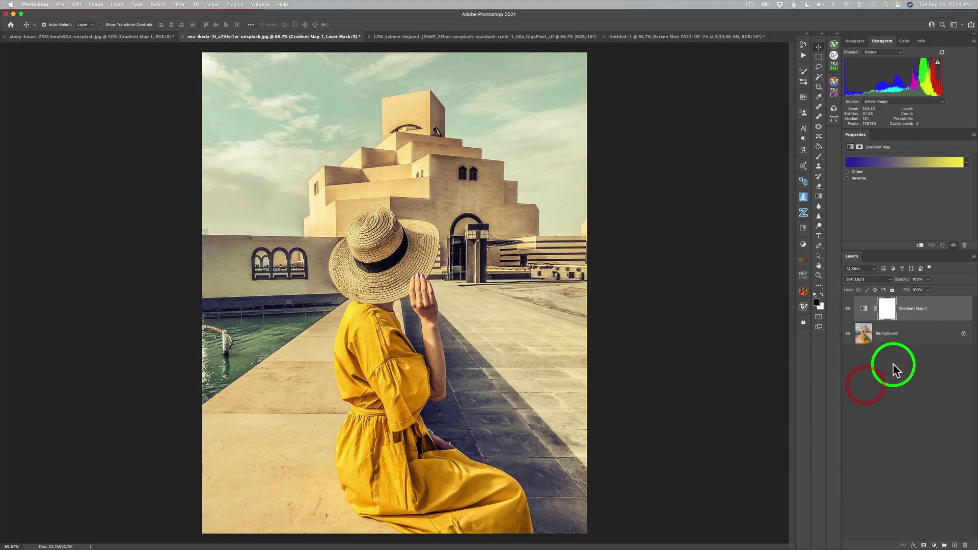
Compare the yellow-dress photo with and without the Soft Light Gradient Map layer.
click(848, 309)
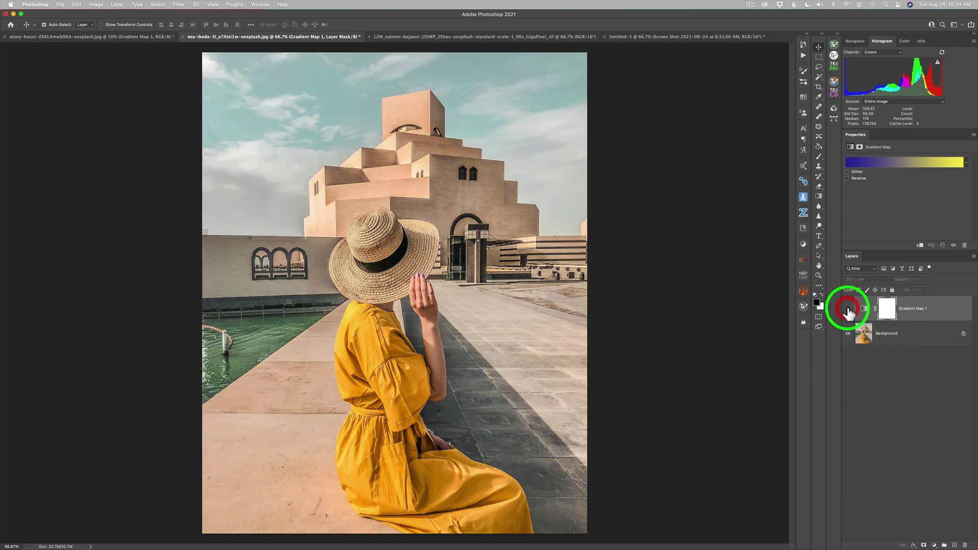
click(848, 309)
click(848, 309)
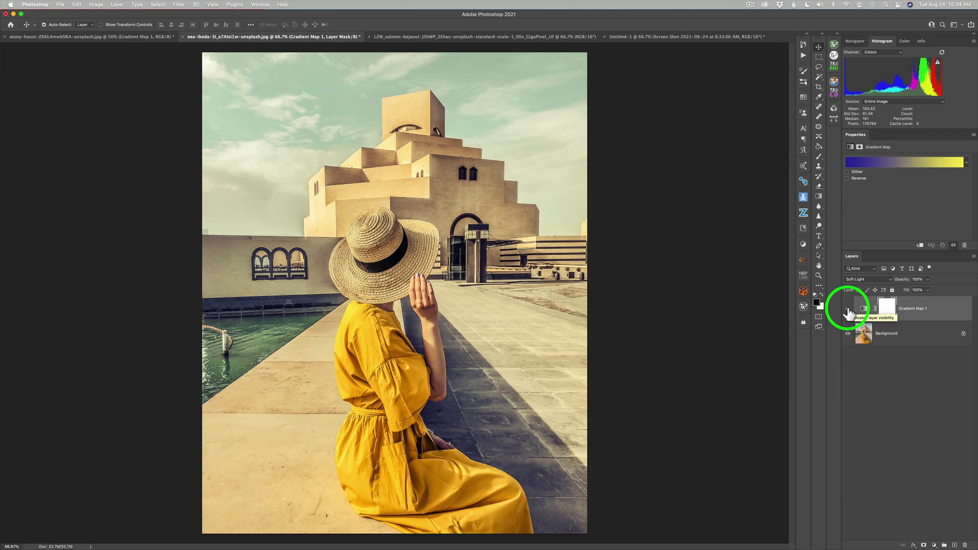
click(848, 309)
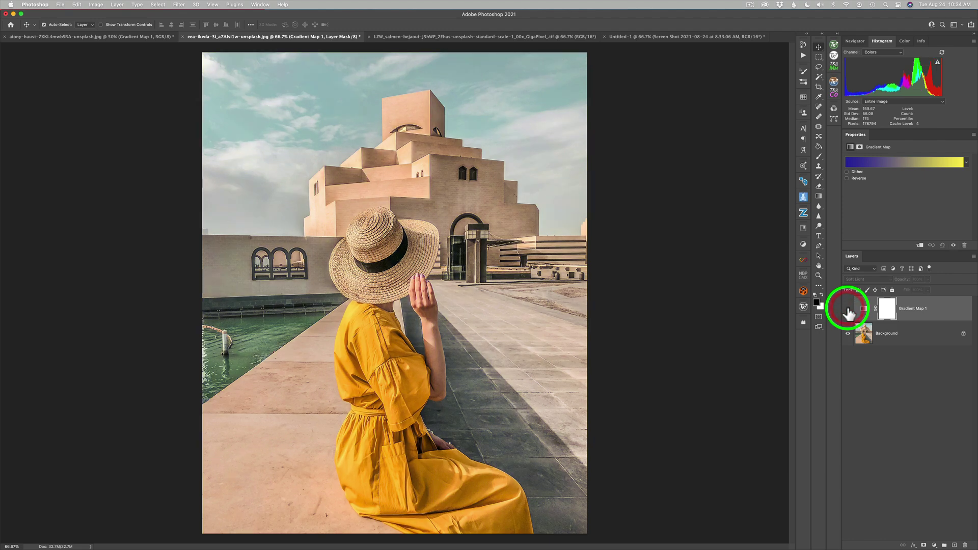
click(848, 309)
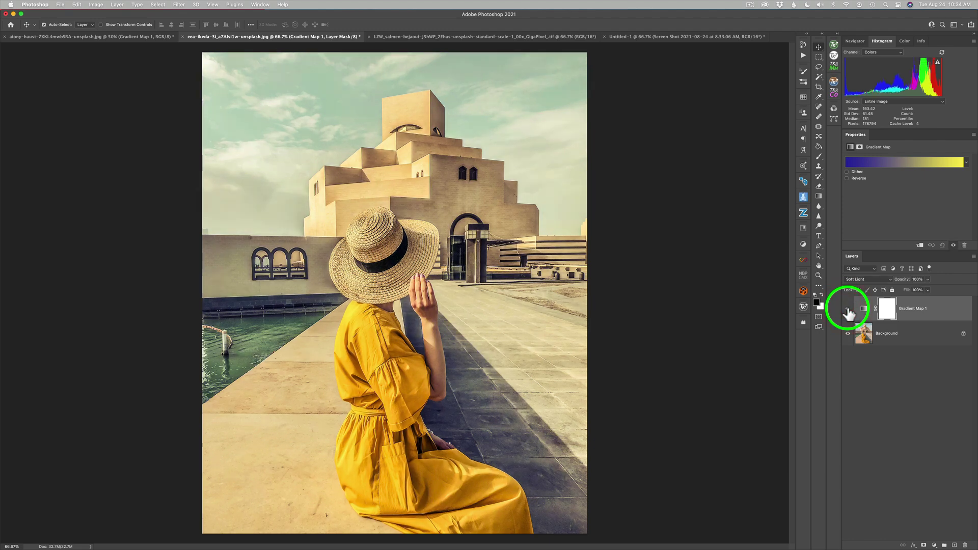
Open the Gradient Map's gradient for editing and change its yellow highlight stop to the neutral gray #808080.
click(907, 161)
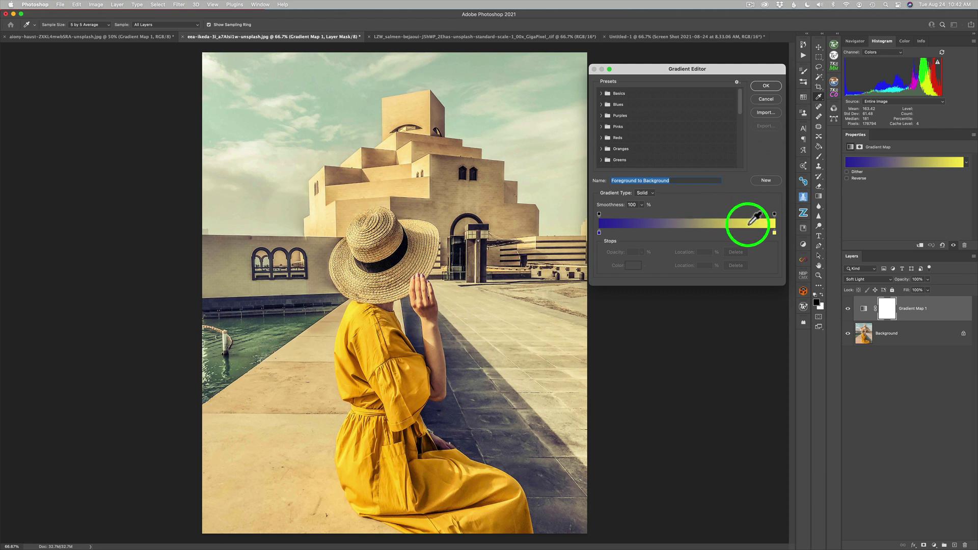
click(774, 232)
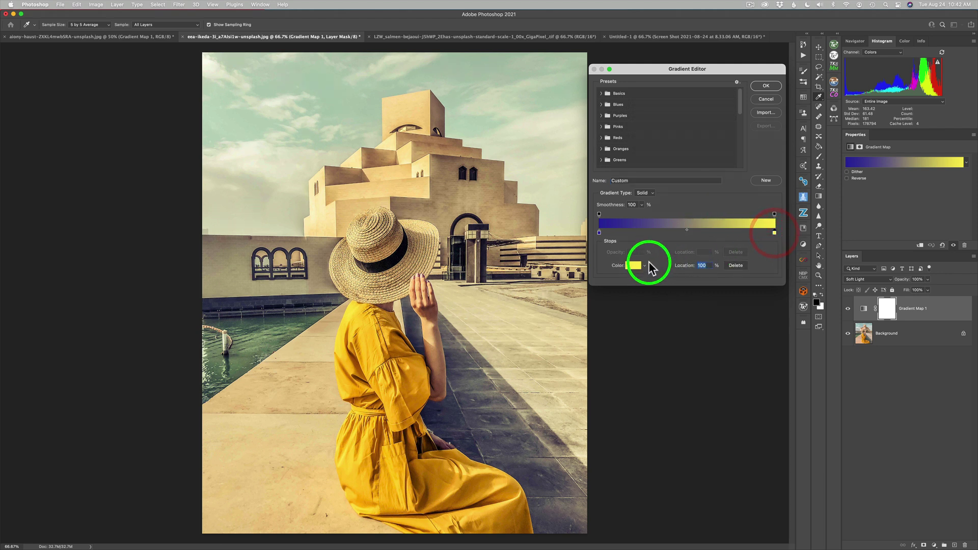
click(633, 266)
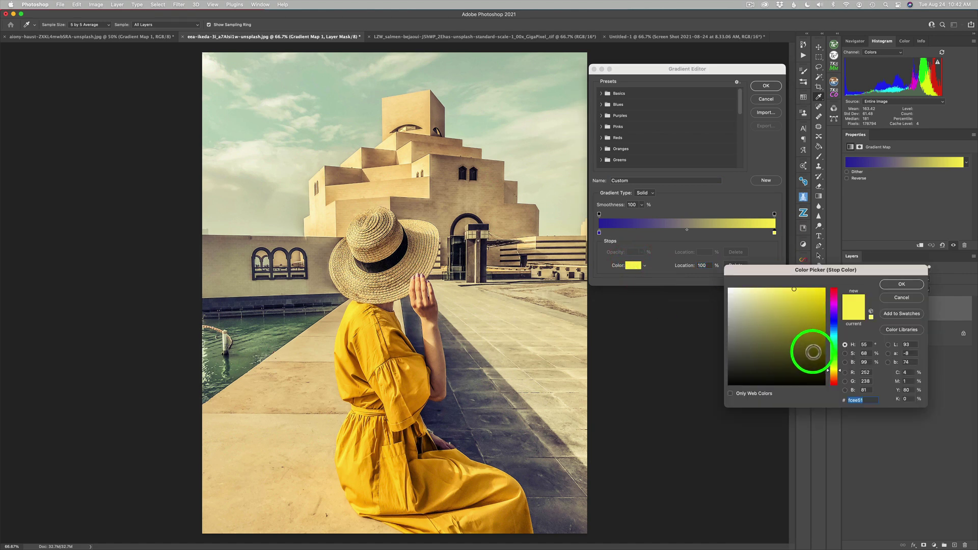
text(808080)
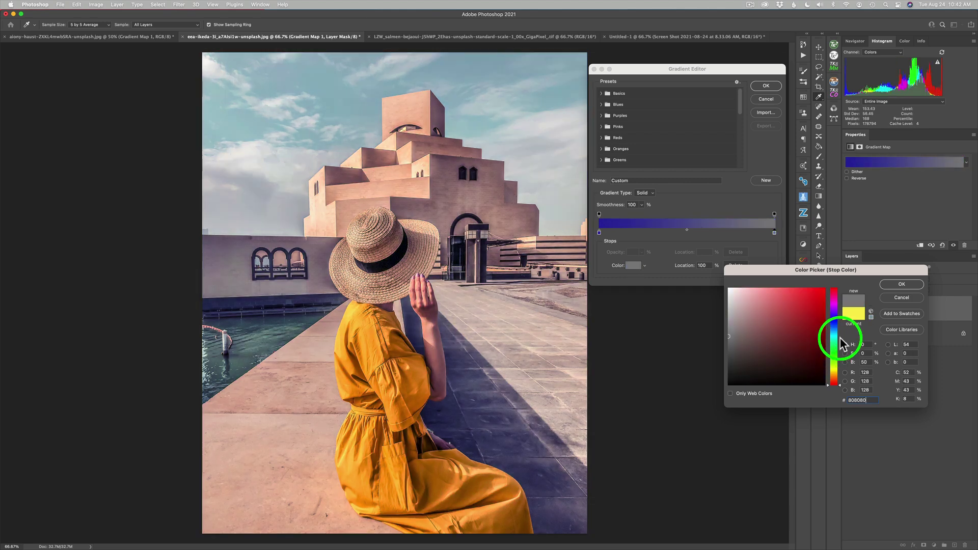
click(901, 284)
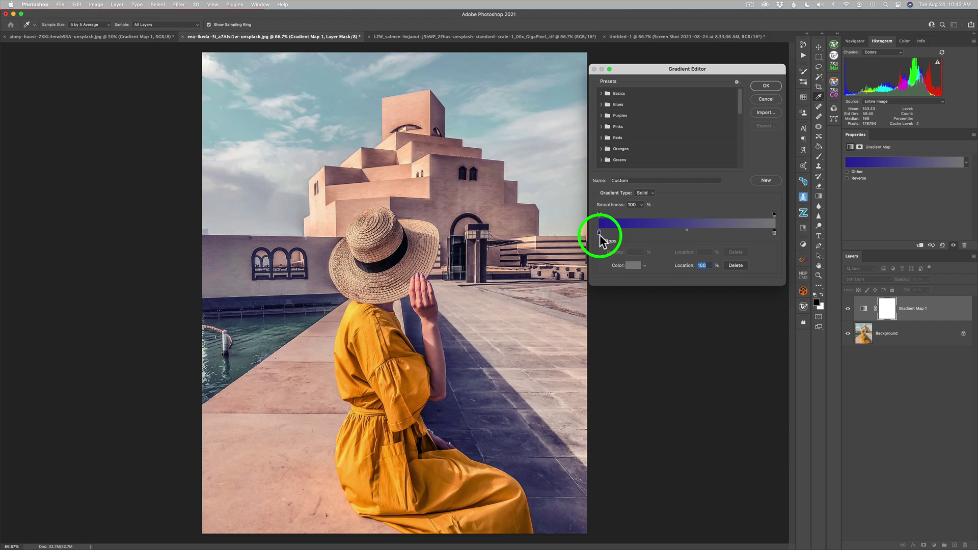
Add a middle color stop at location 50% and color it the brown #825133 with an orange hue of 23.
click(687, 233)
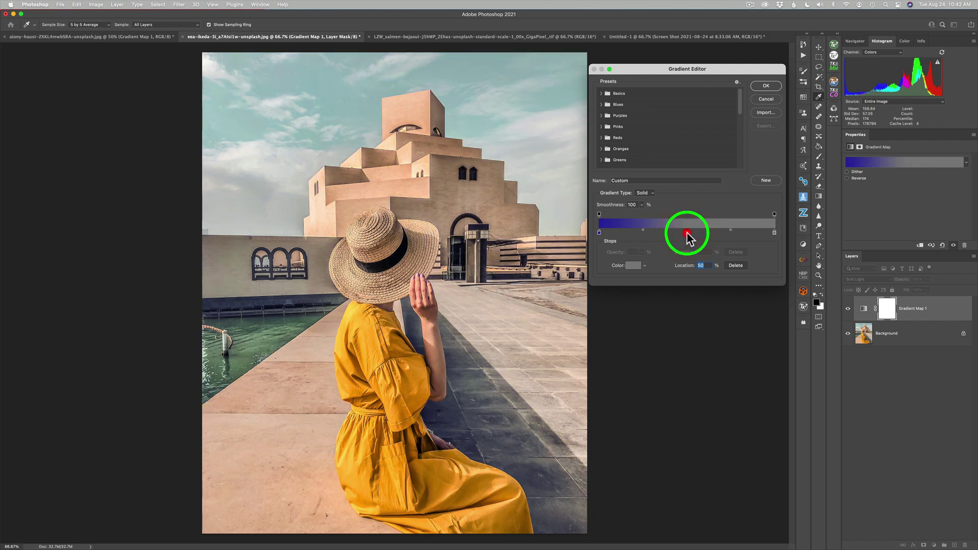
click(634, 265)
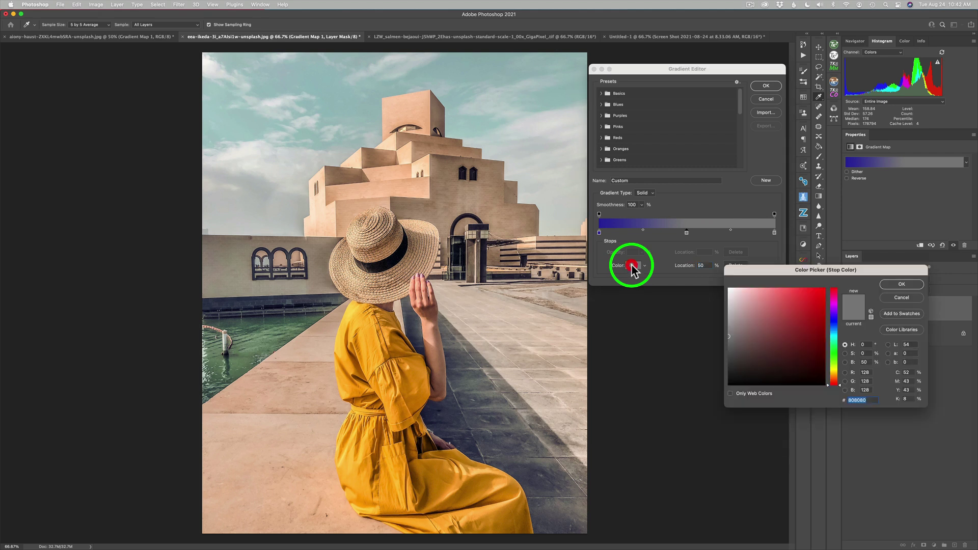
click(835, 378)
drag(838, 384, 840, 386)
click(784, 334)
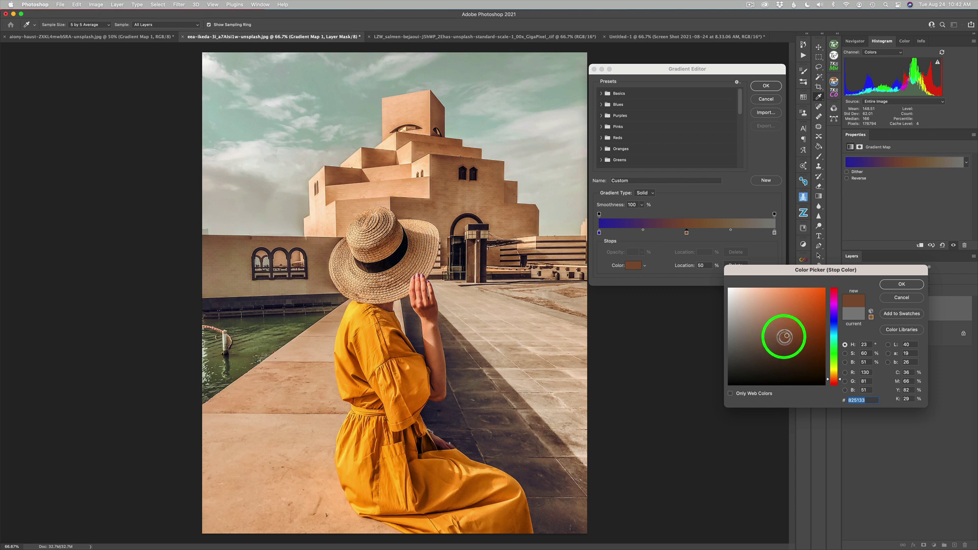
Try several darker and less saturated browns for the middle stop and accept the brown #865538.
click(776, 337)
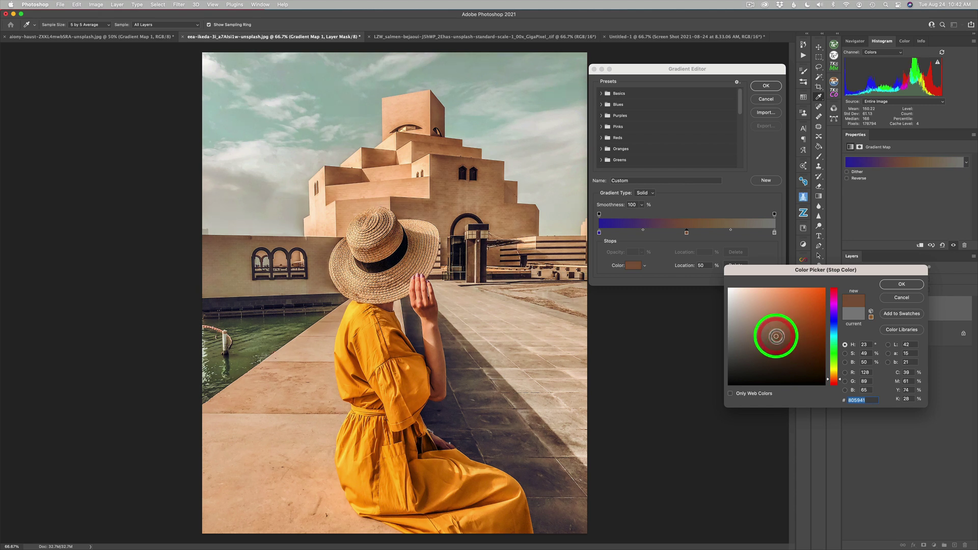
mouse_move(776, 336)
mouse_down()
mouse_move(776, 326)
mouse_move(778, 351)
mouse_move(768, 342)
mouse_up()
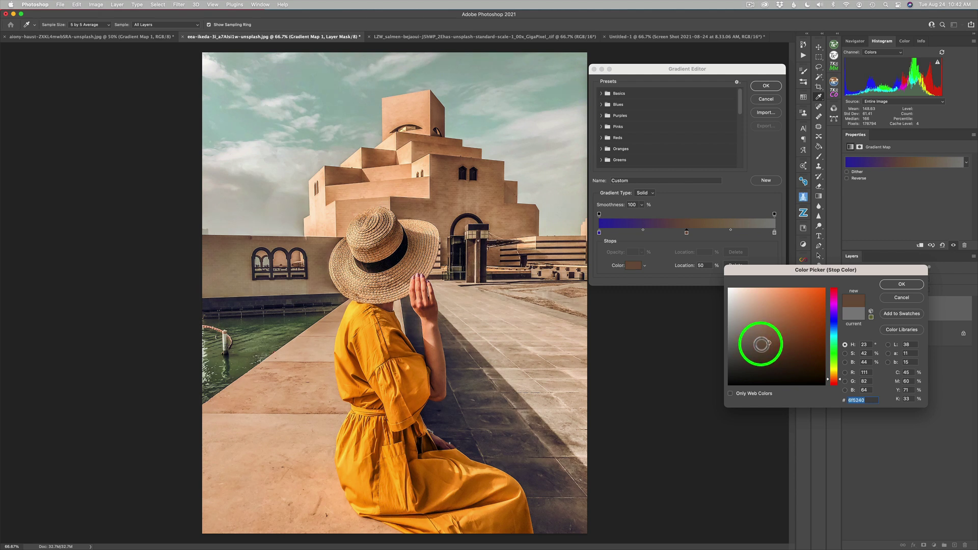
click(761, 344)
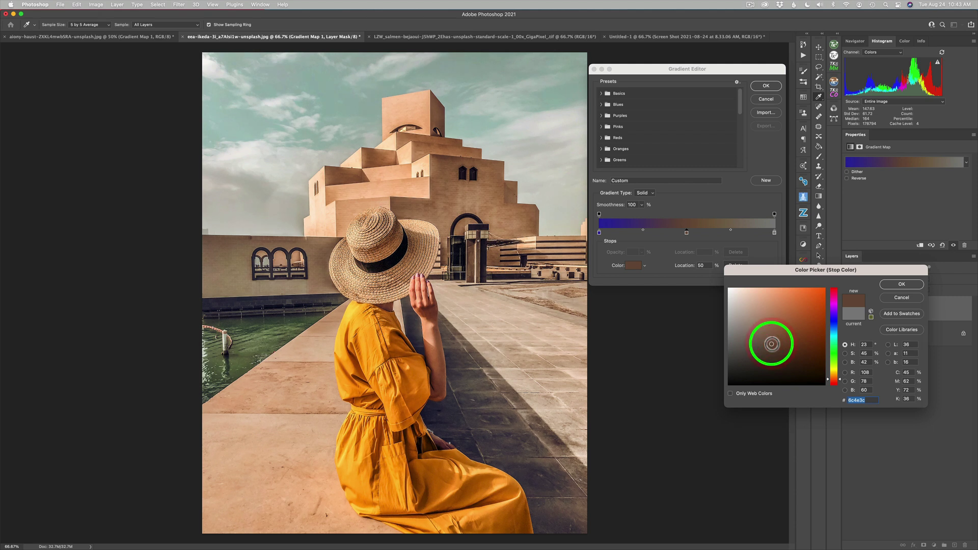
click(772, 344)
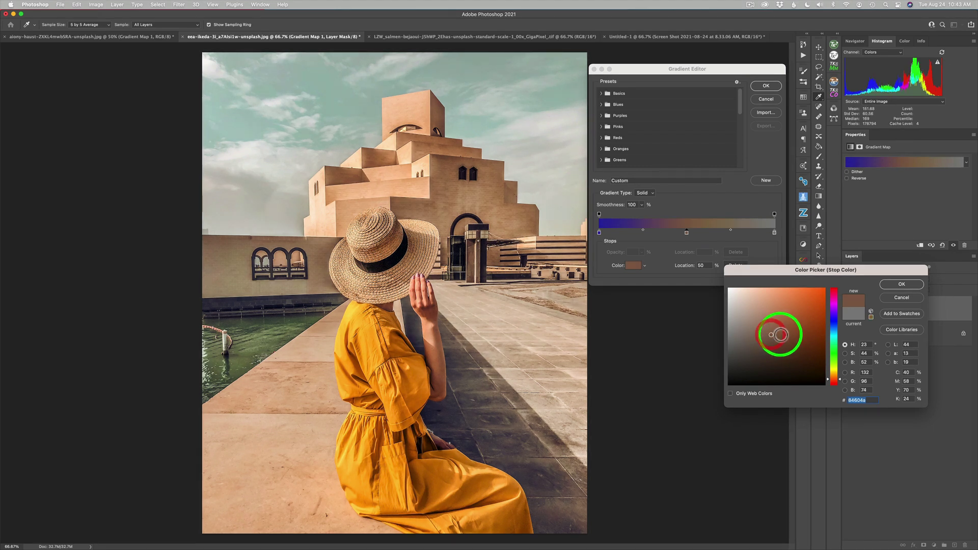
click(785, 334)
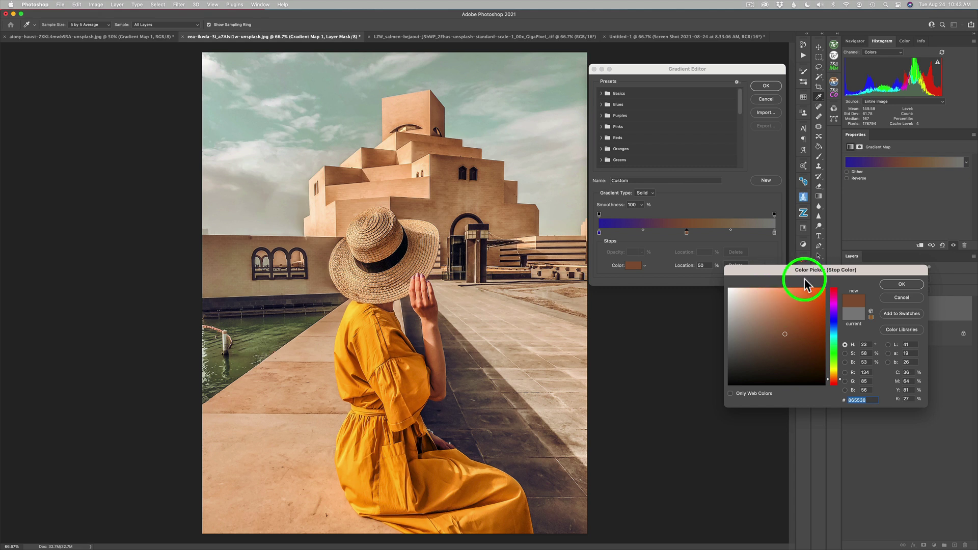
click(899, 284)
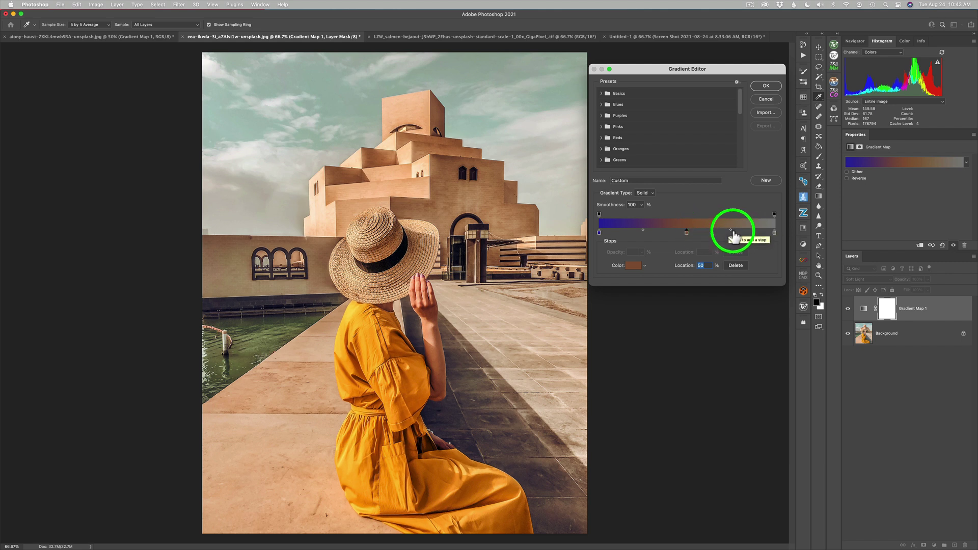
Try different positions for the midpoint between the brown and gray stops, settling on location 39%.
click(730, 233)
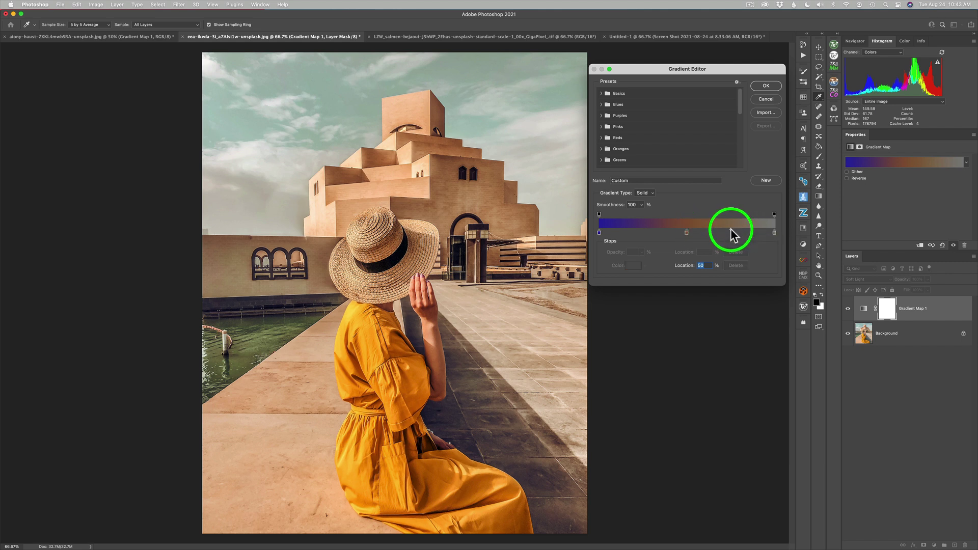
drag(731, 228, 753, 228)
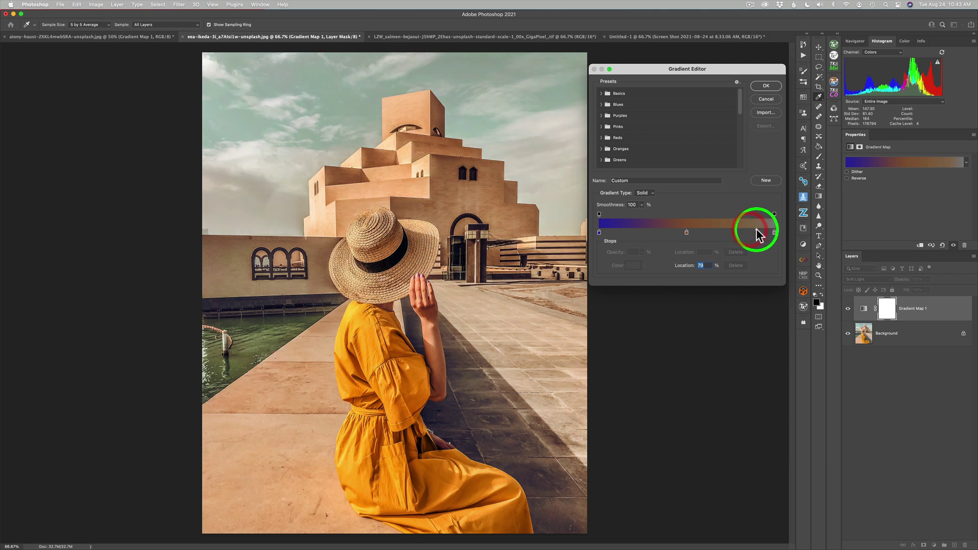
drag(756, 230, 714, 227)
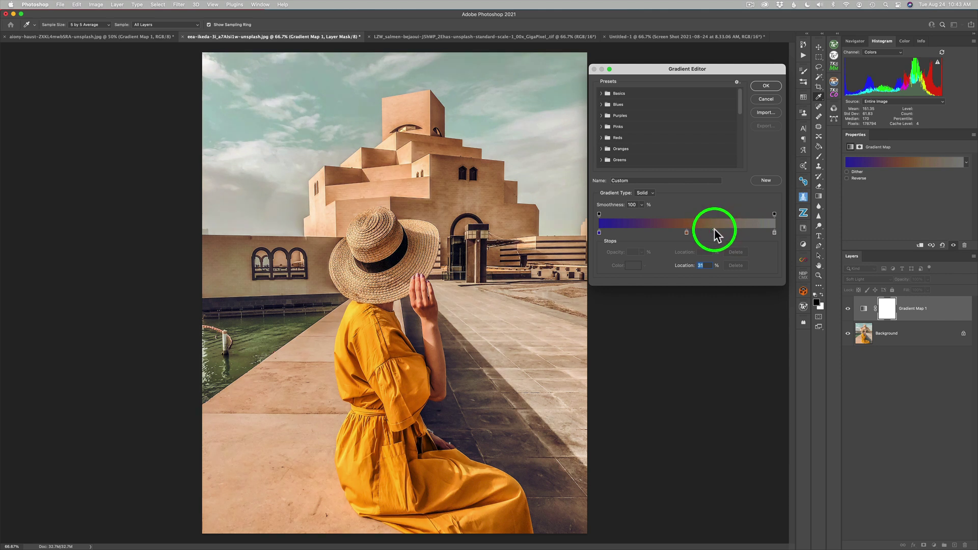
mouse_move(714, 229)
mouse_down()
mouse_move(744, 229)
mouse_move(722, 231)
mouse_up()
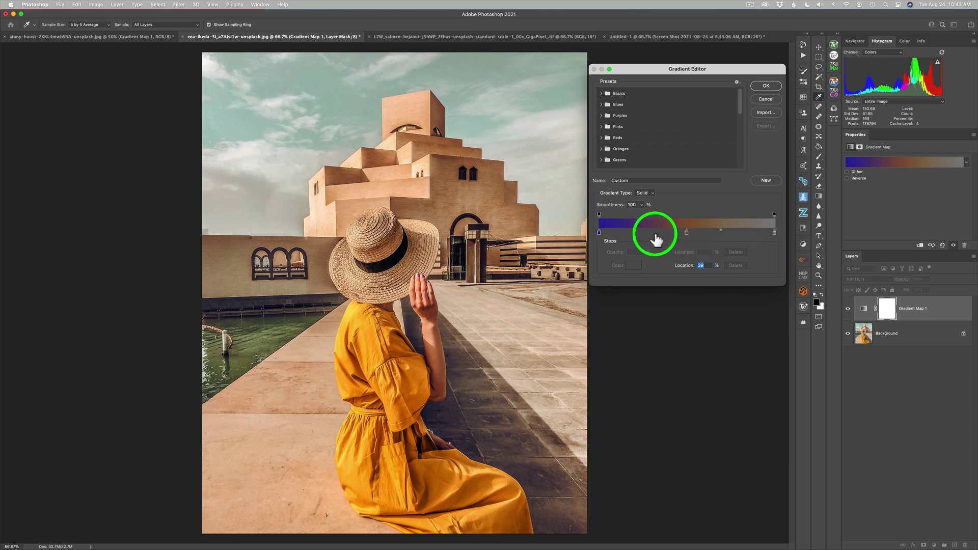
Try several lighter and darker blues for the gradient's shadow stop and accept the deep, saturated blue #080290.
click(599, 232)
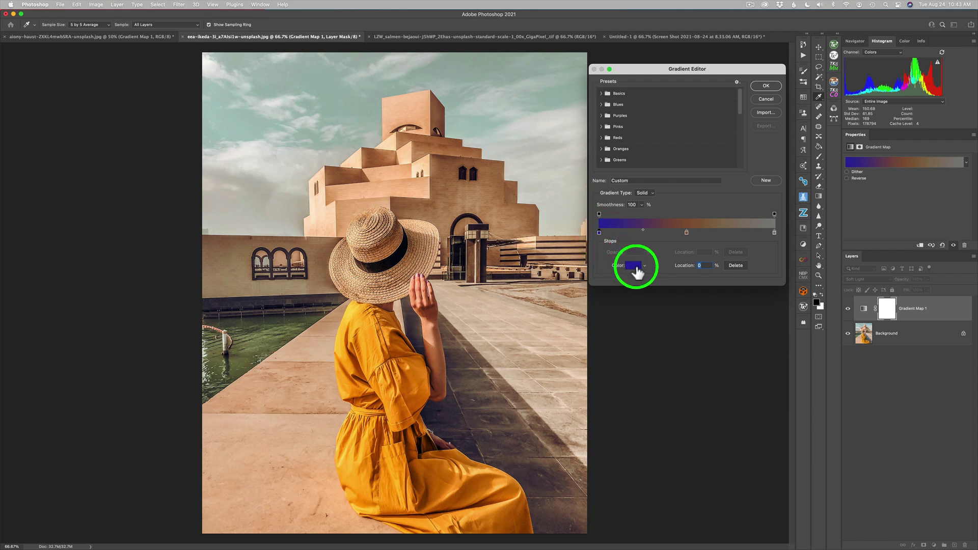
click(635, 266)
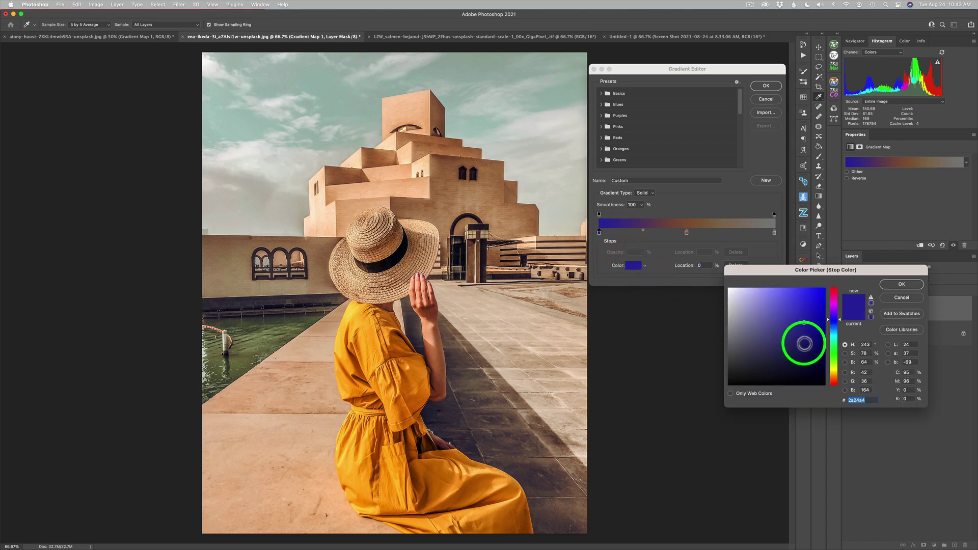
click(805, 344)
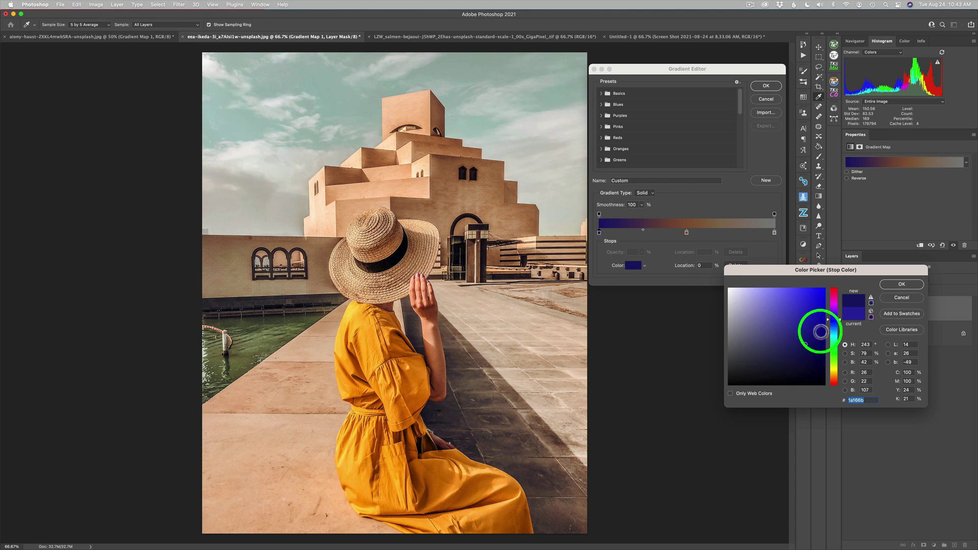
click(818, 324)
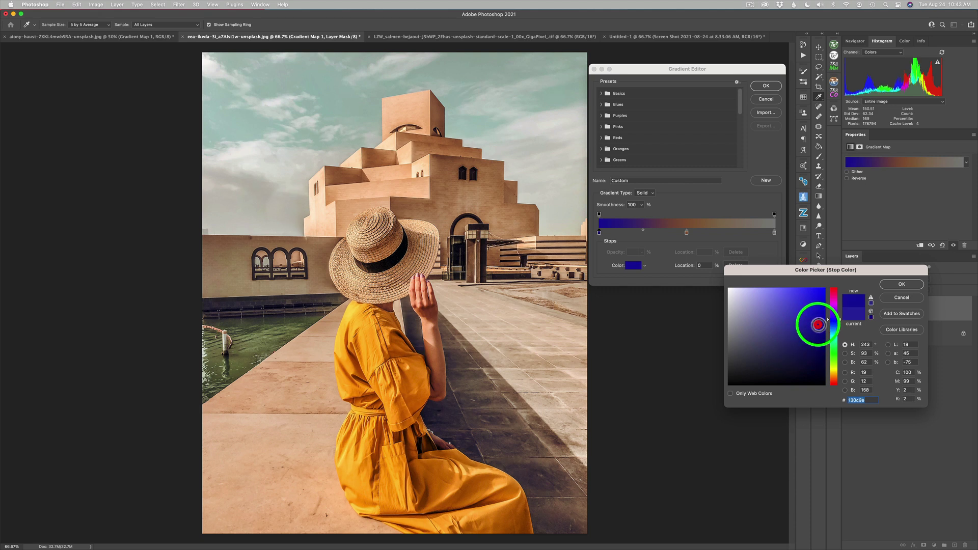
click(821, 295)
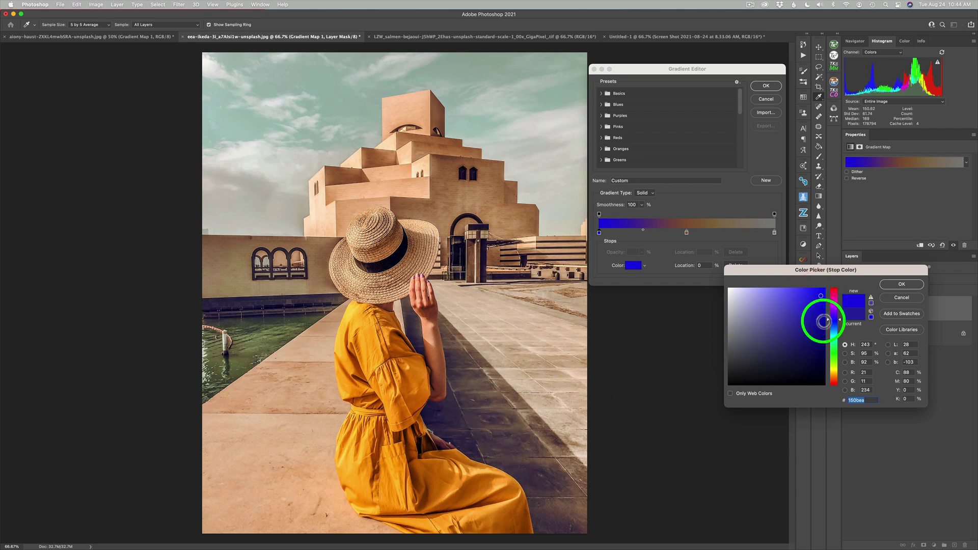
click(816, 332)
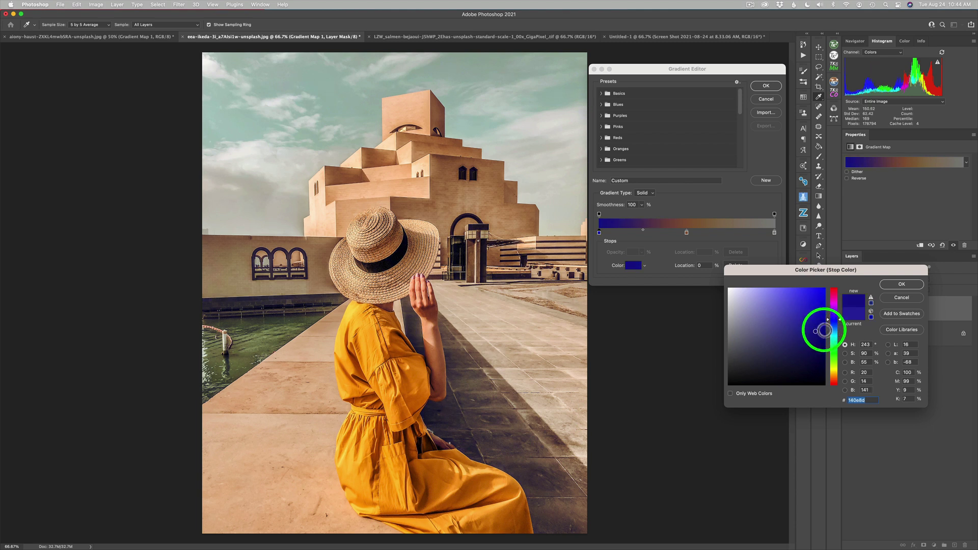
click(824, 330)
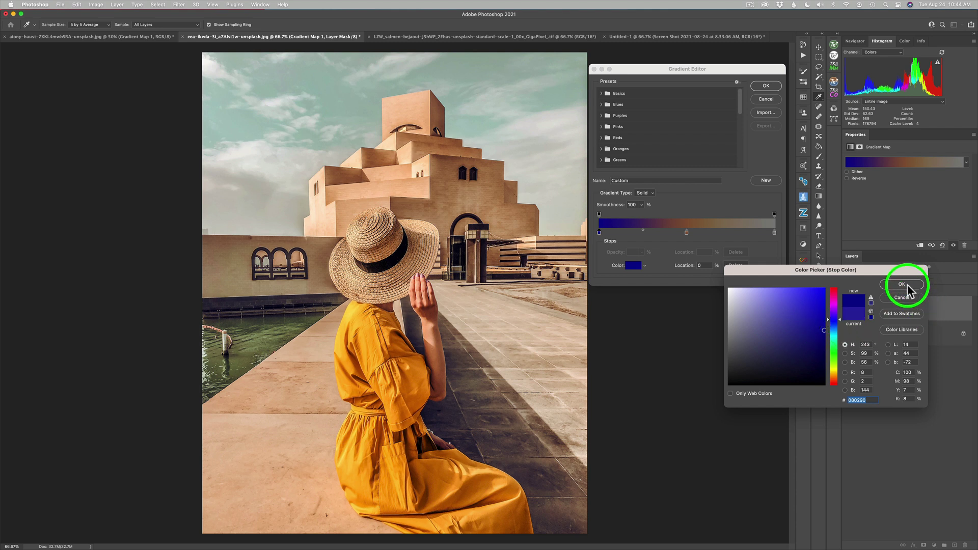
click(906, 286)
Name the gradient "Blue to Brown" and save it as a new gradient preset.
click(635, 267)
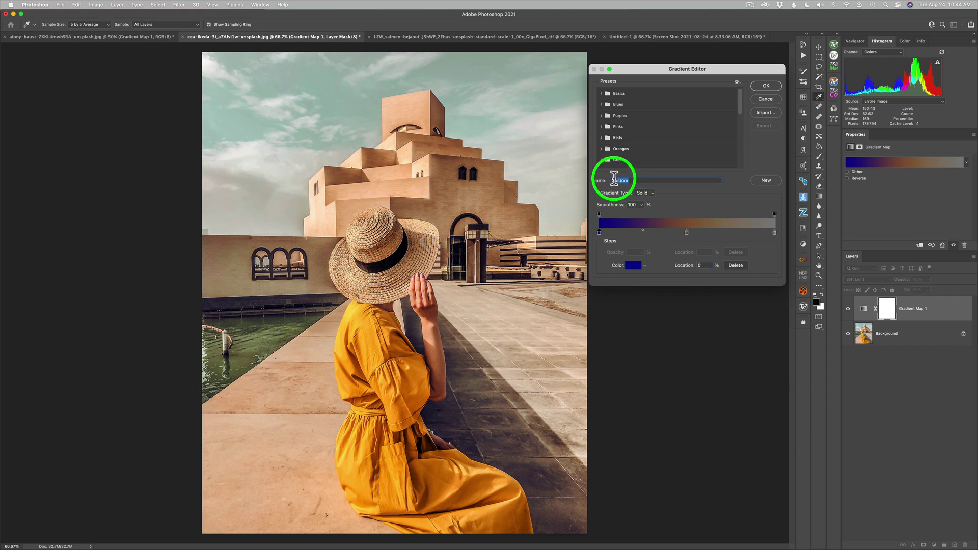
click(598, 181)
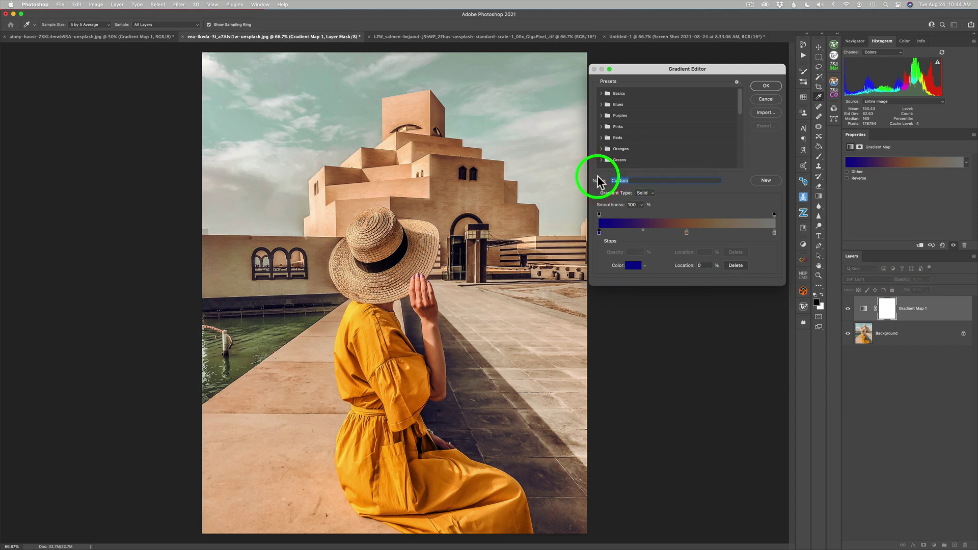
text(Blue to Brown)
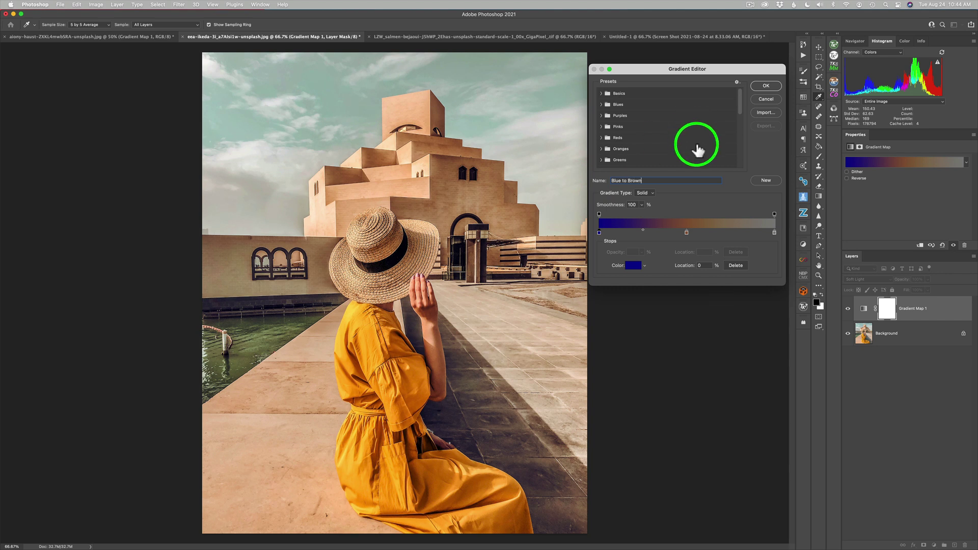
click(765, 180)
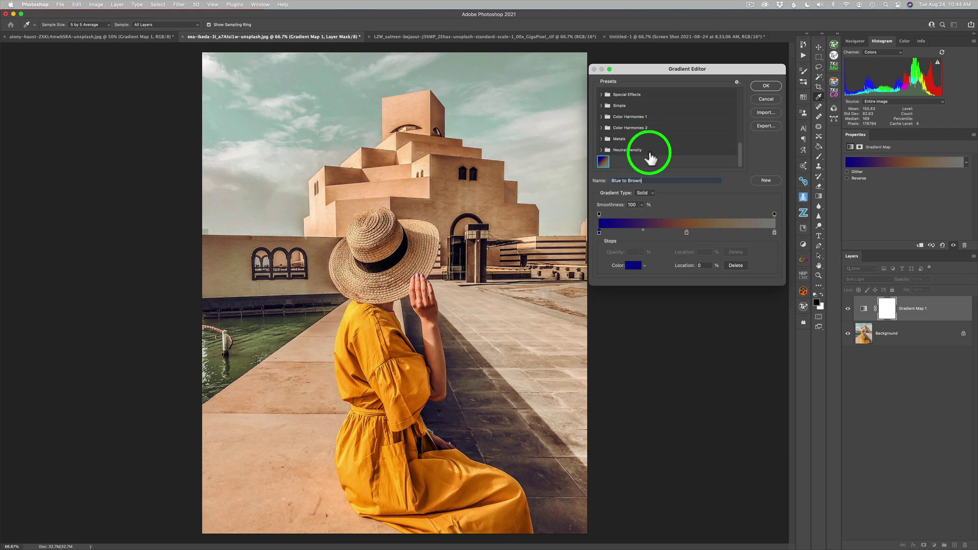
Move the new gradient preset into the Dave's Gradients folder and accept the gradient edits.
scroll(650, 159, up, 5)
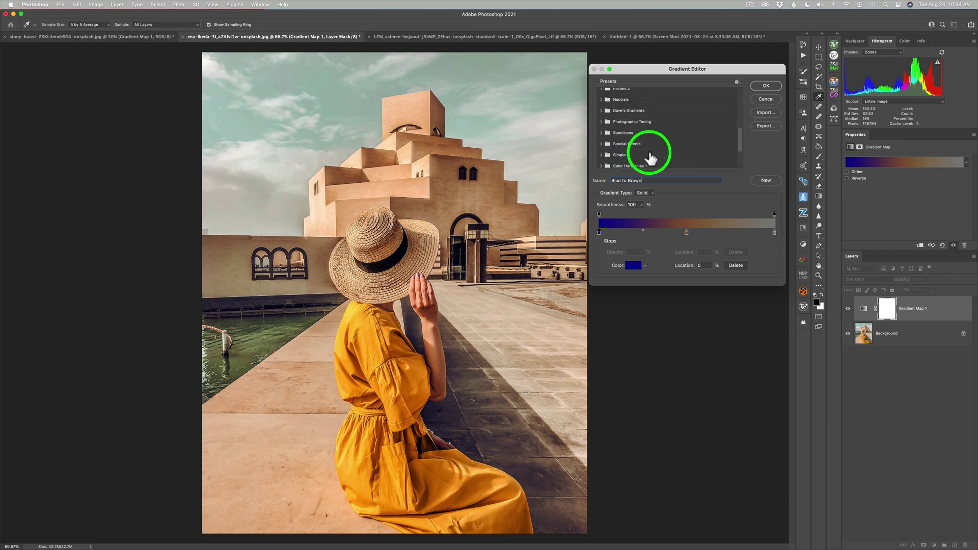
scroll(650, 159, down, 5)
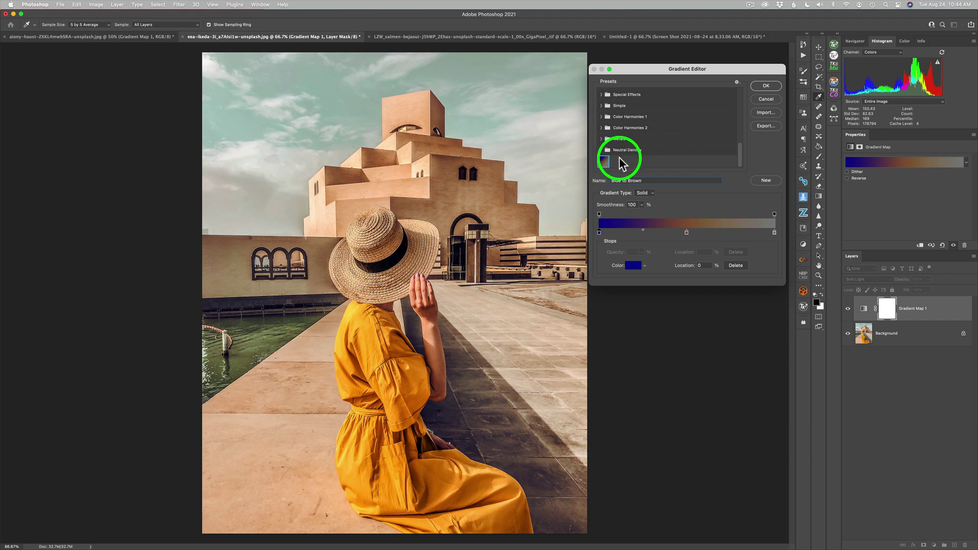
drag(604, 152, 602, 106)
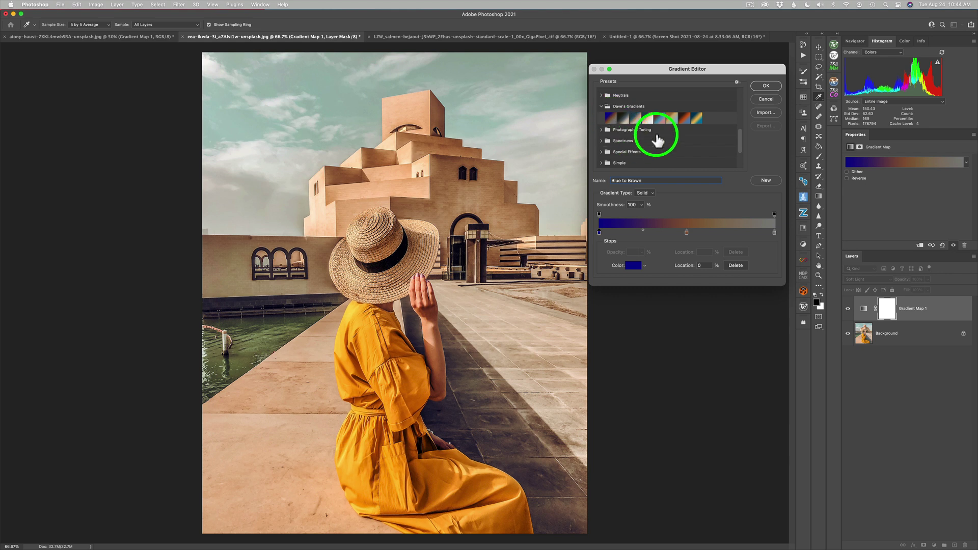
click(766, 87)
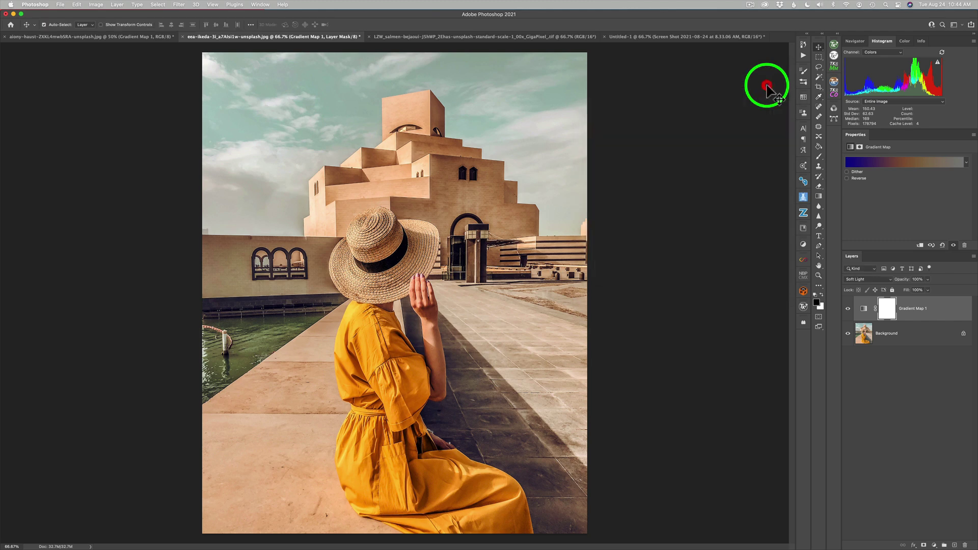
Compare the photo without the Gradient Map, try the layer in Overlay blend mode, and return it to Soft Light.
click(848, 309)
click(848, 310)
click(887, 282)
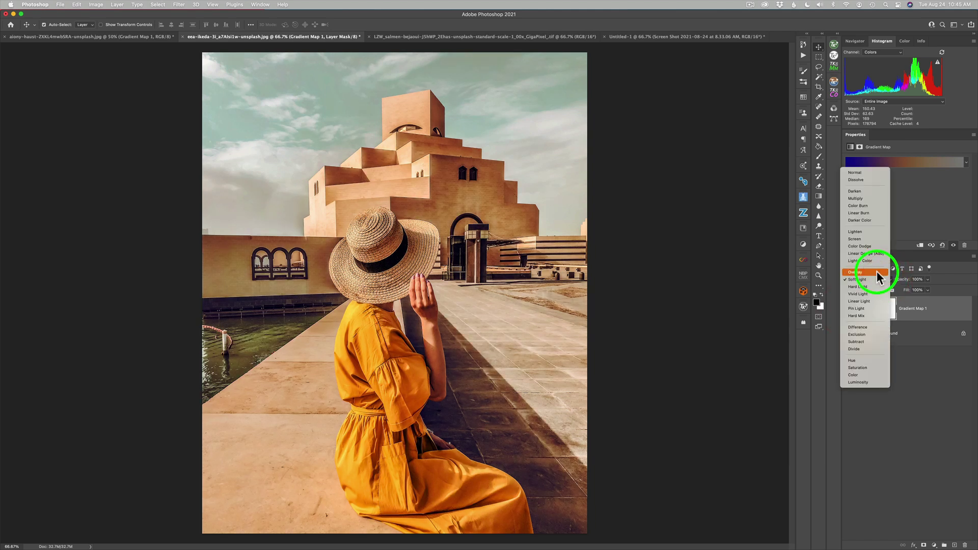
click(878, 273)
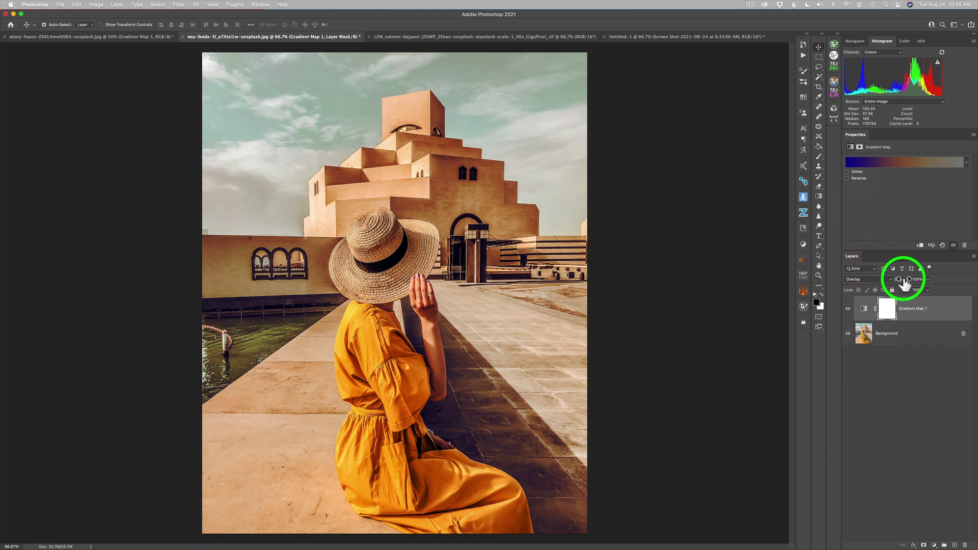
drag(902, 279, 948, 279)
click(888, 279)
click(886, 278)
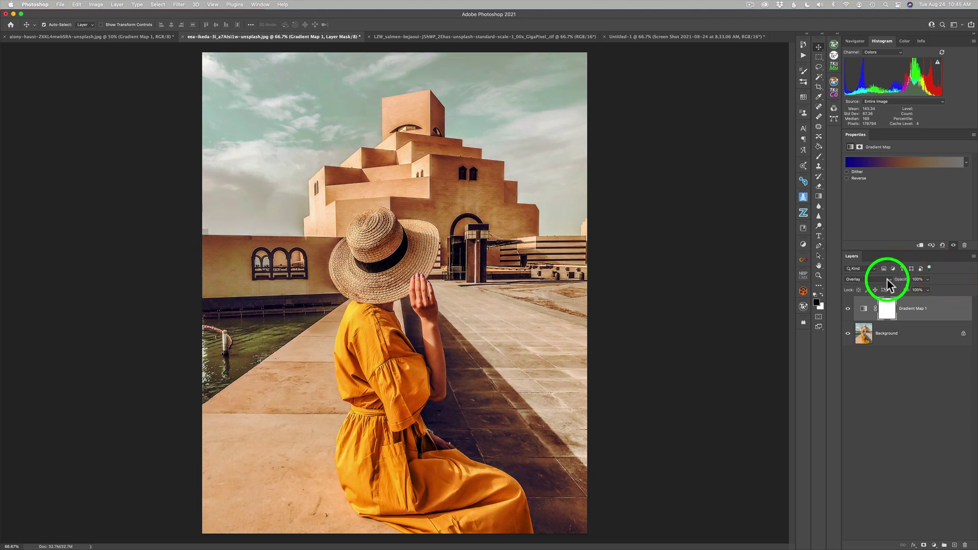
click(885, 280)
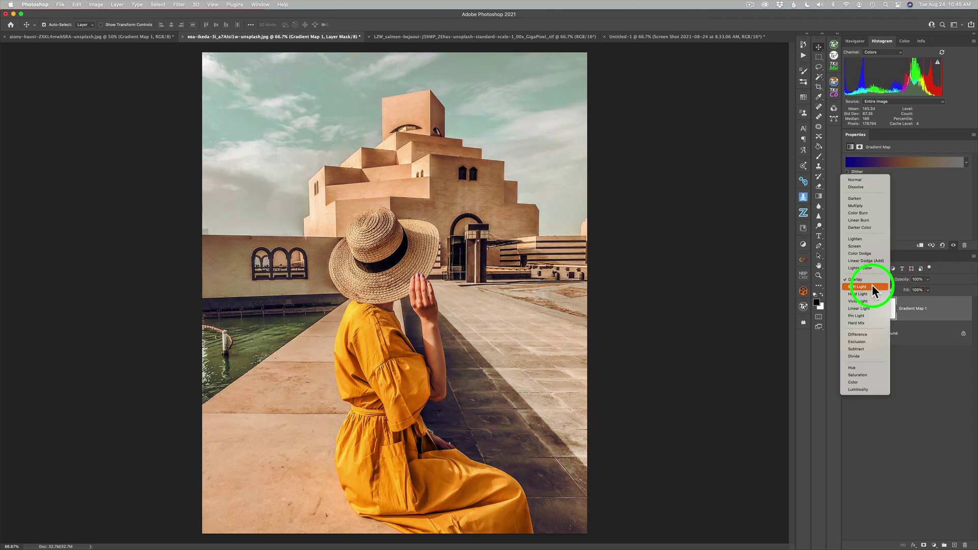
click(872, 286)
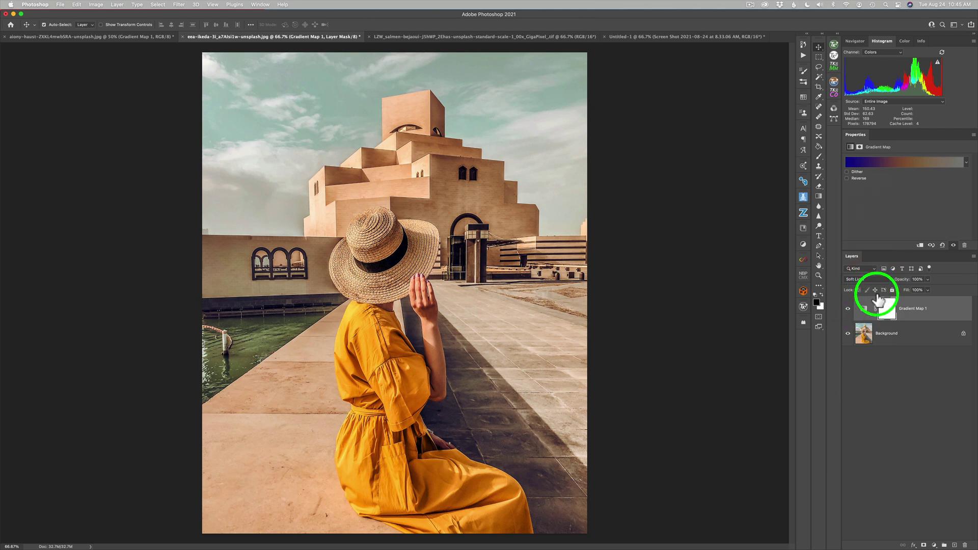
Compare the photo with the Gradient Map layer hidden and shown, and slightly lower the layer's opacity.
click(849, 308)
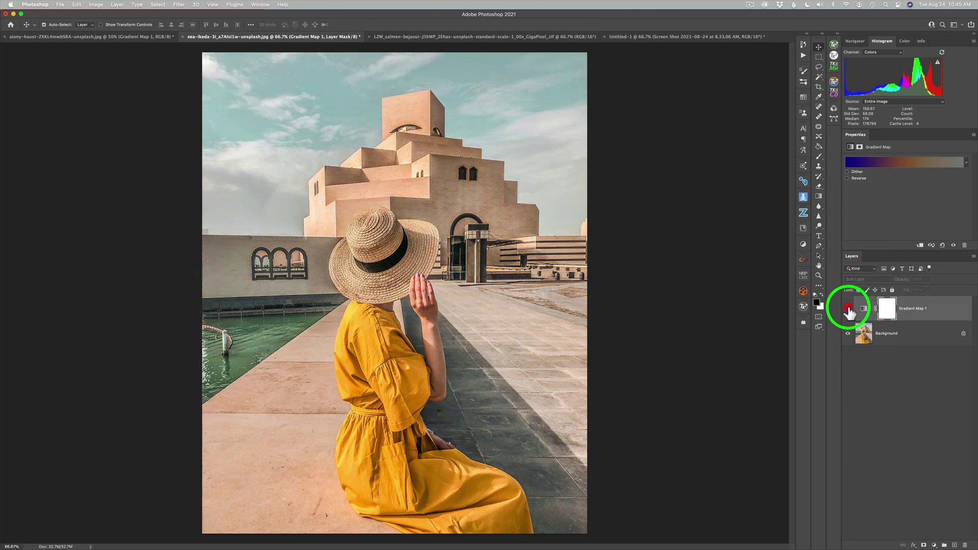
click(848, 309)
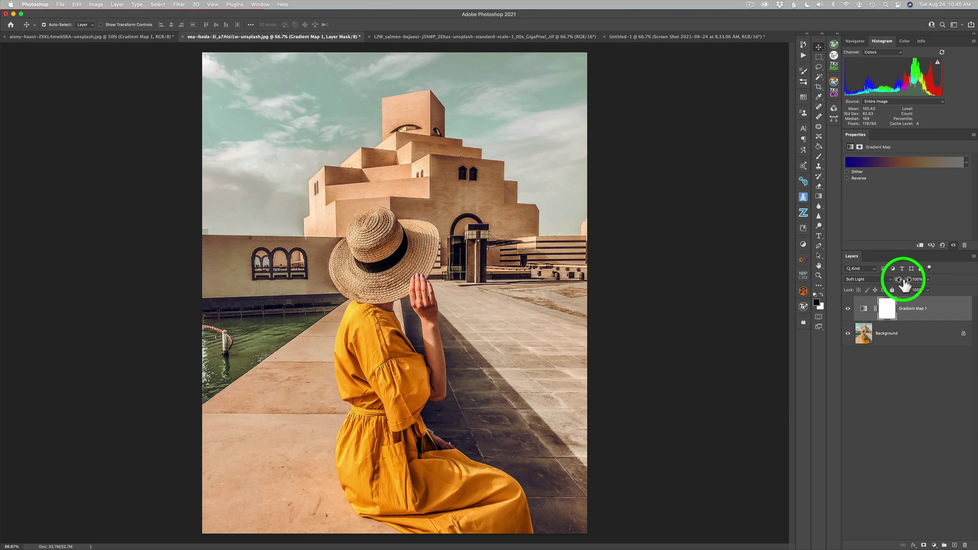
drag(904, 282, 897, 284)
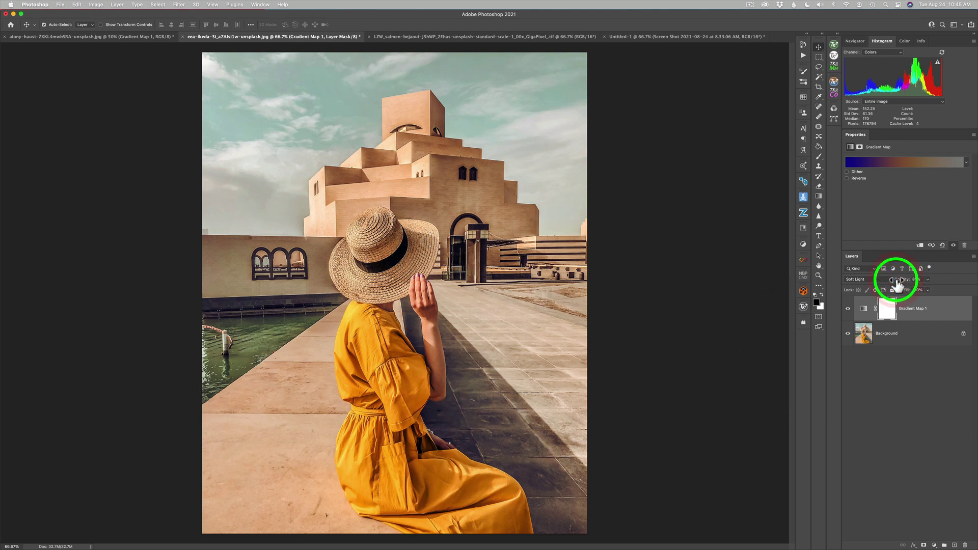